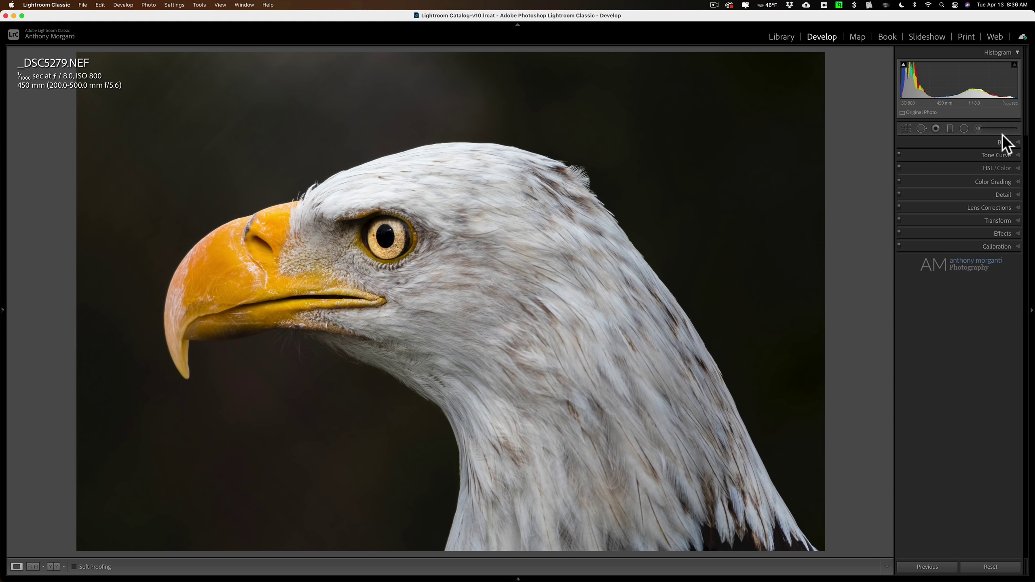
# Review the eagle photo's crop overlay and its Basic adjustments for white balance, tone and presence.
pyautogui.click(905, 129)
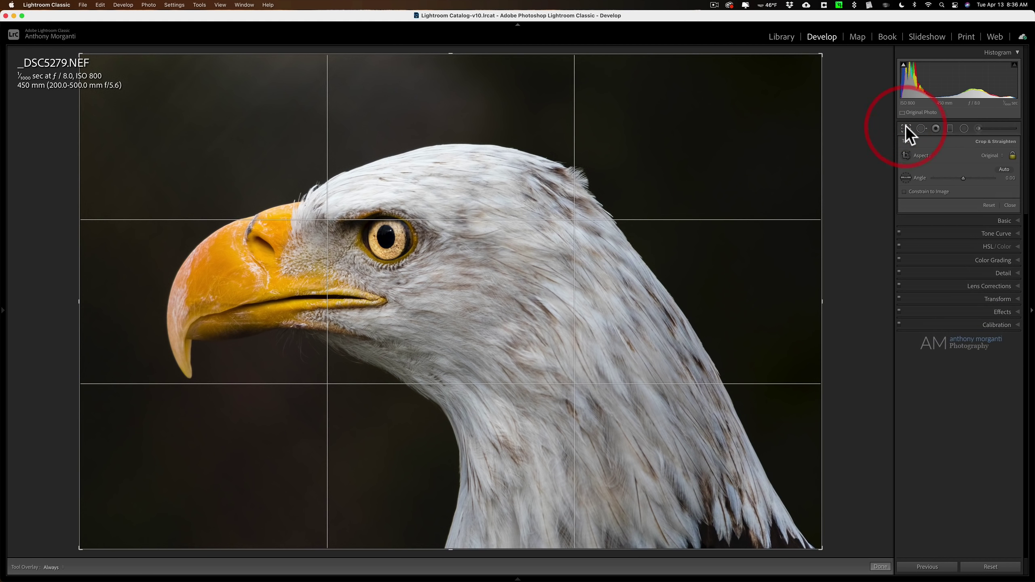
pyautogui.click(905, 129)
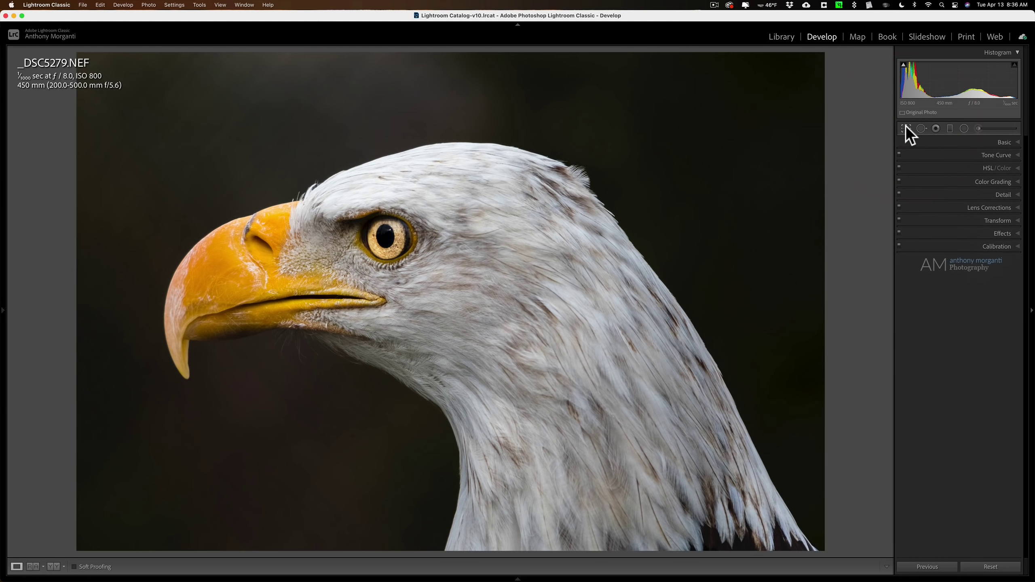
pyautogui.click(905, 129)
pyautogui.click(905, 128)
pyautogui.click(1005, 142)
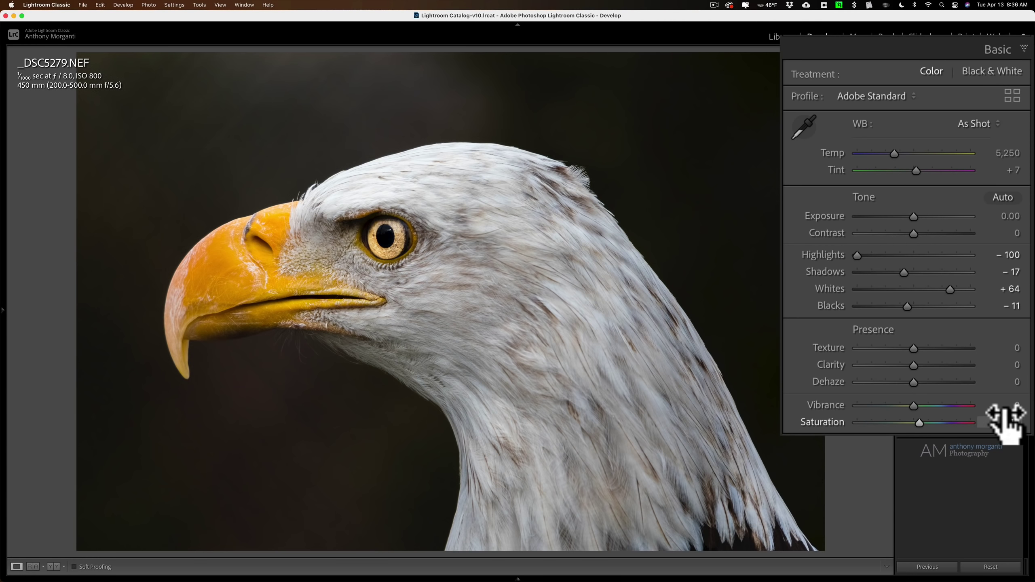
pyautogui.click(998, 141)
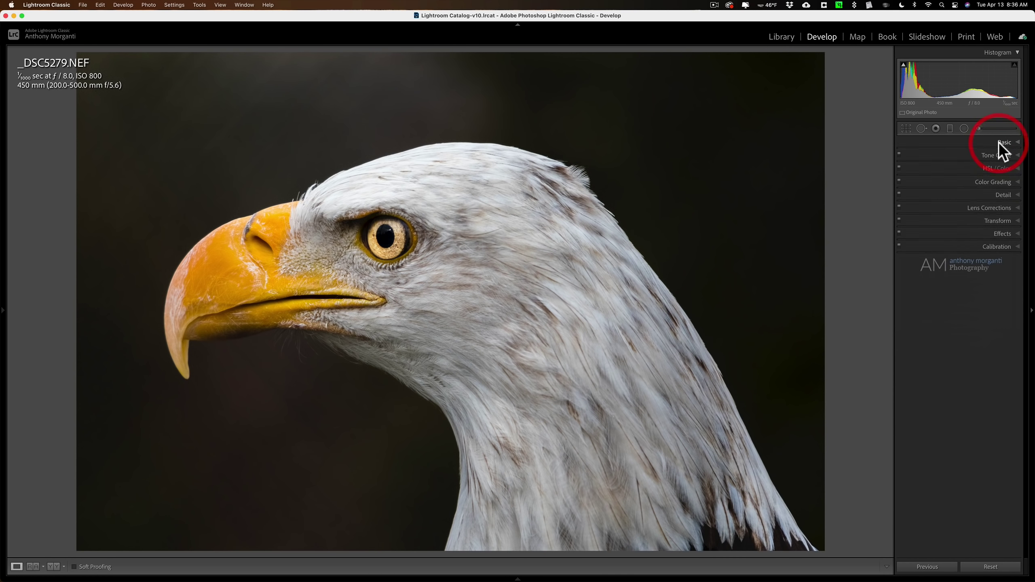
# Examine the photo's tone curve and recheck the profile and white balance in the Basic adjustments.
pyautogui.click(1001, 151)
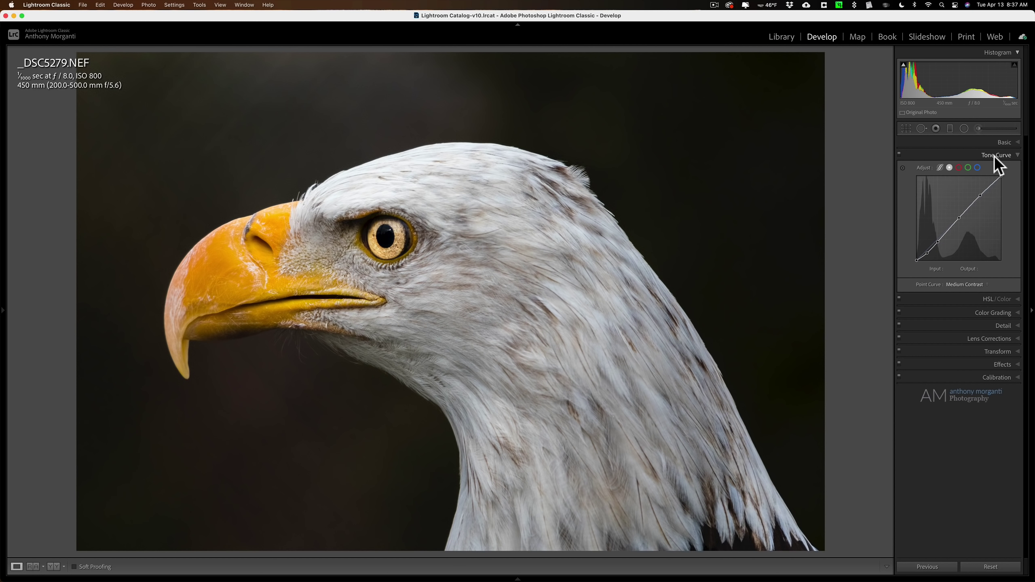
pyautogui.click(994, 155)
pyautogui.click(1000, 142)
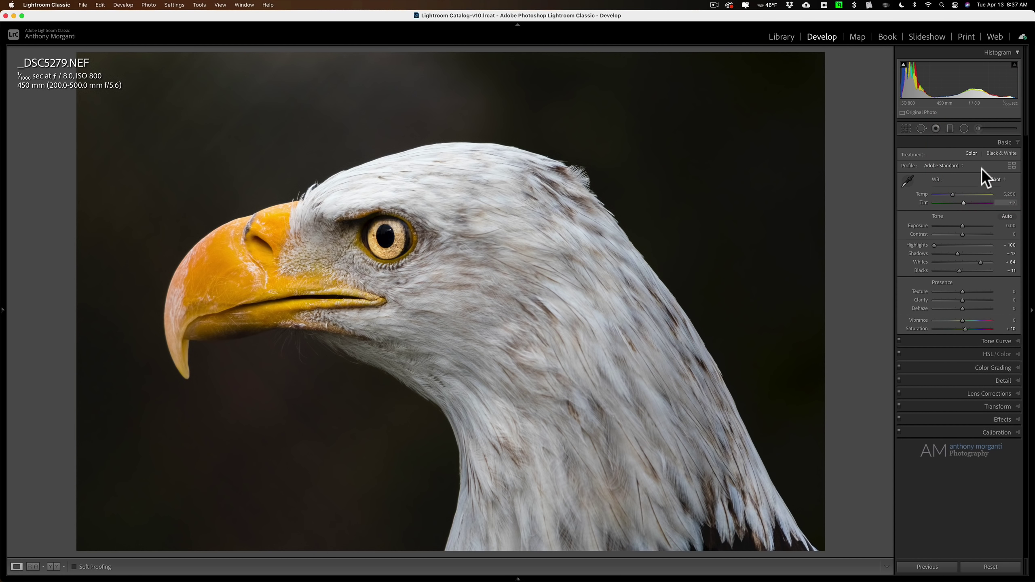
pyautogui.click(1002, 141)
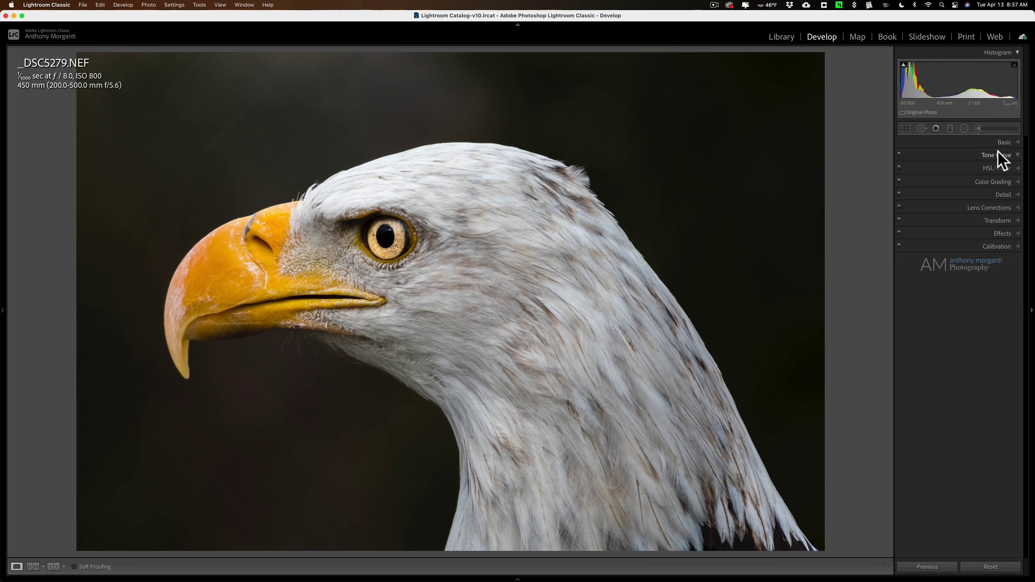
pyautogui.click(999, 151)
pyautogui.click(999, 151)
# Check the photo's HSL adjustments for hue, saturation and luminance.
pyautogui.click(1017, 167)
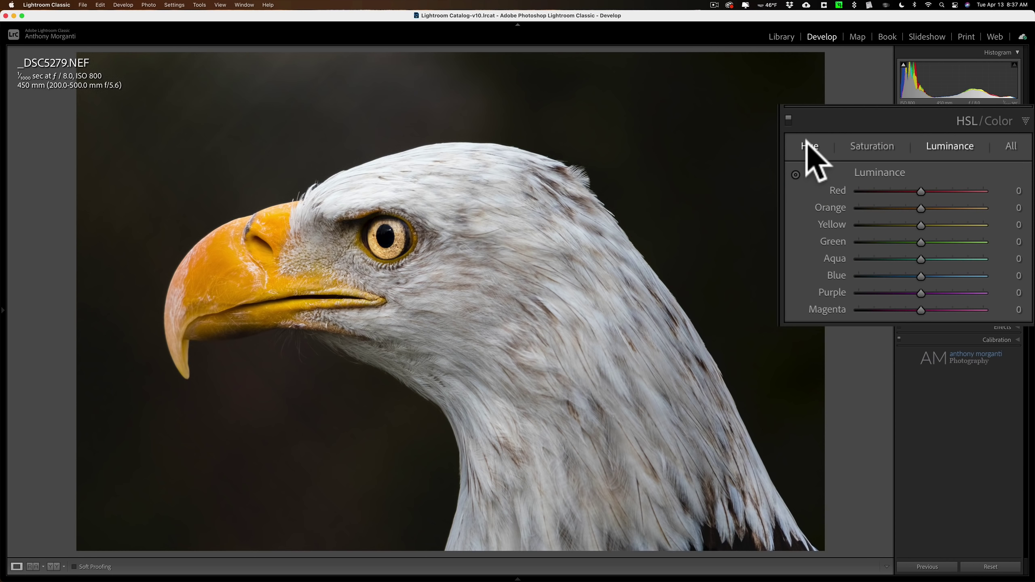
pyautogui.click(809, 148)
pyautogui.click(880, 146)
pyautogui.click(946, 146)
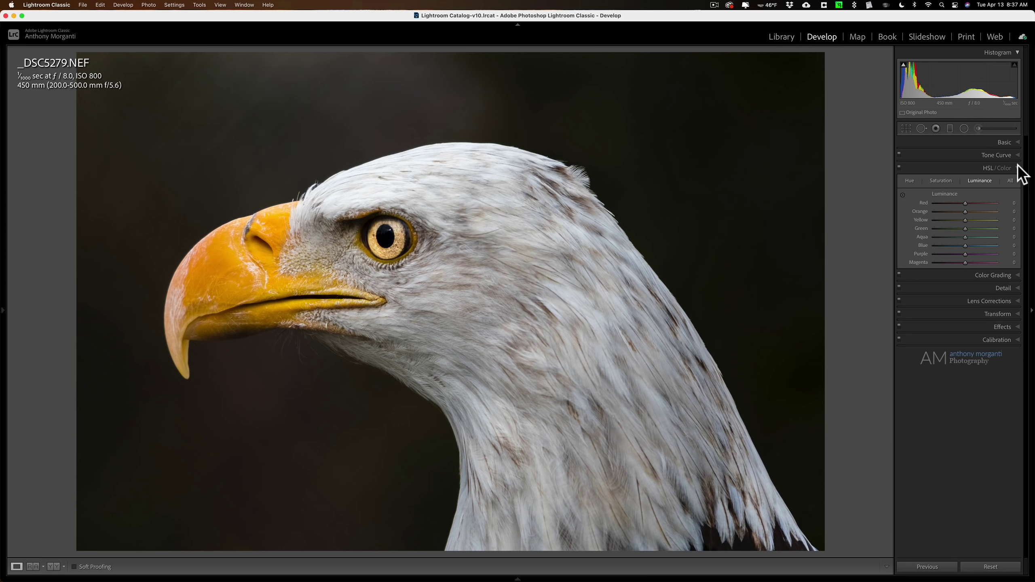
pyautogui.click(1017, 165)
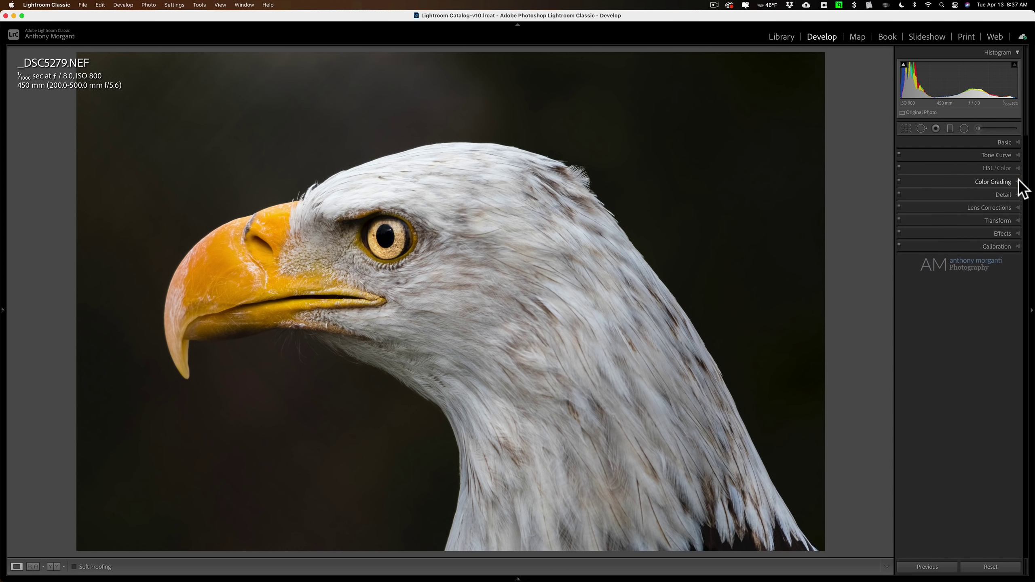
# Check the Color Grading adjustments and the sharpening and noise reduction values under Detail.
pyautogui.click(1019, 181)
pyautogui.click(1018, 183)
pyautogui.click(1018, 194)
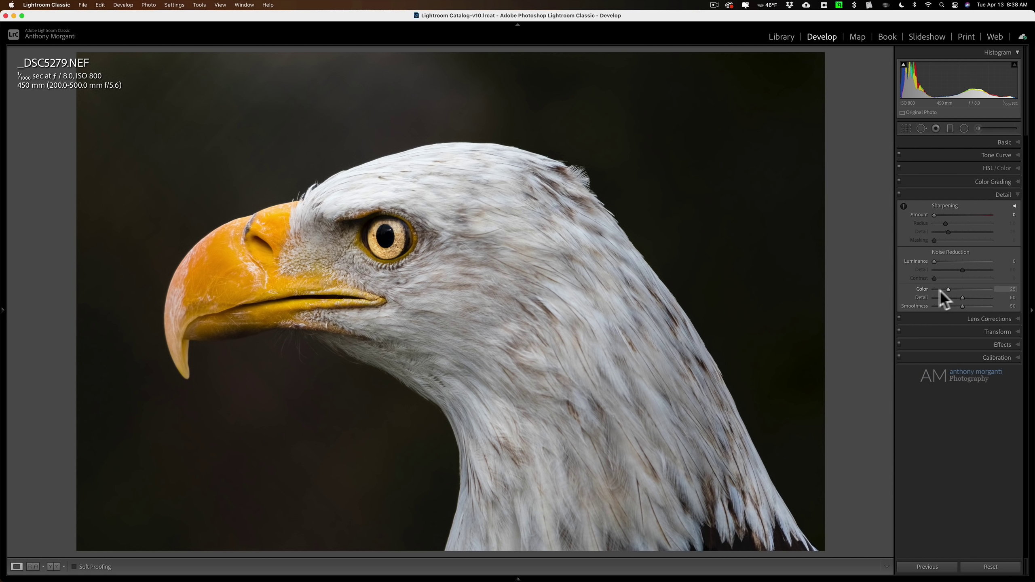
pyautogui.click(996, 192)
# Look over the Lens Corrections, Transform, Effects and Calibration settings of the eagle photo.
pyautogui.click(995, 203)
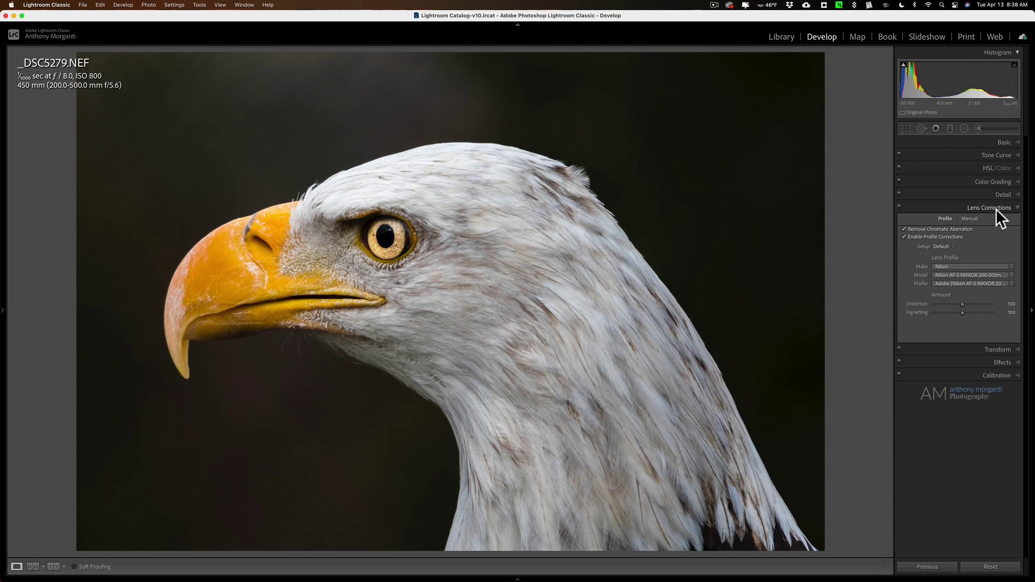
pyautogui.click(996, 205)
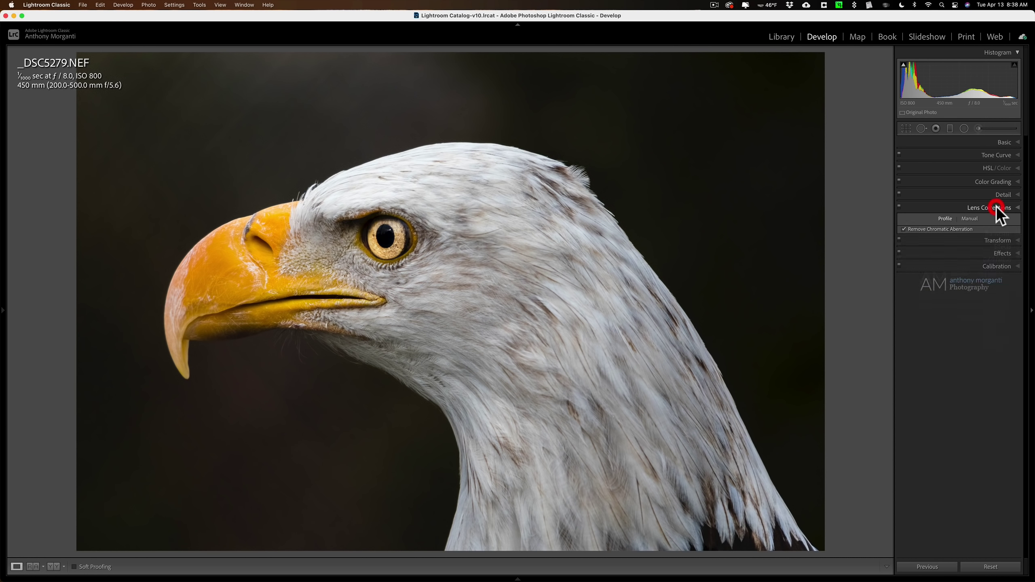
pyautogui.click(999, 221)
pyautogui.click(999, 220)
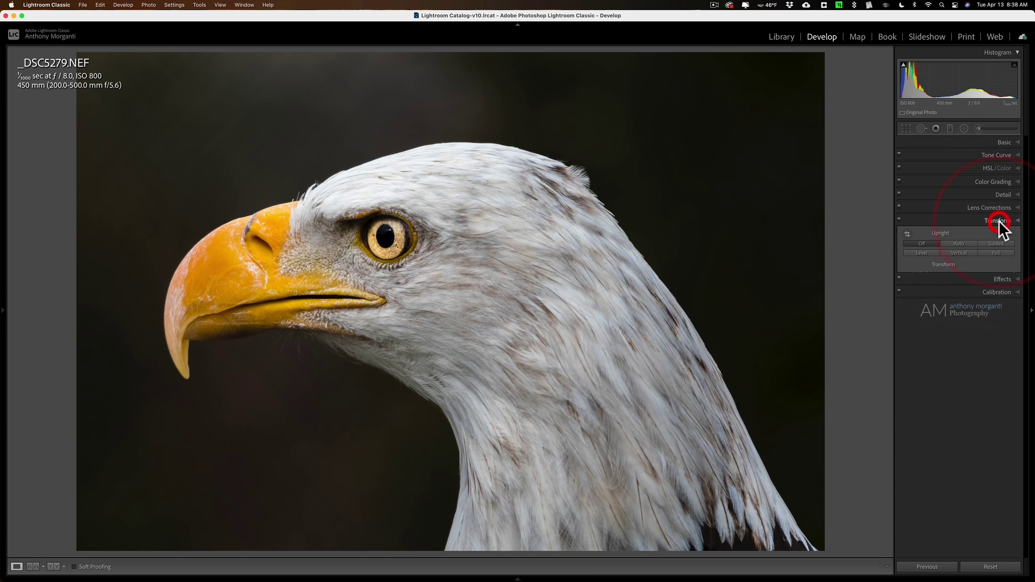
pyautogui.click(1003, 233)
pyautogui.click(1004, 235)
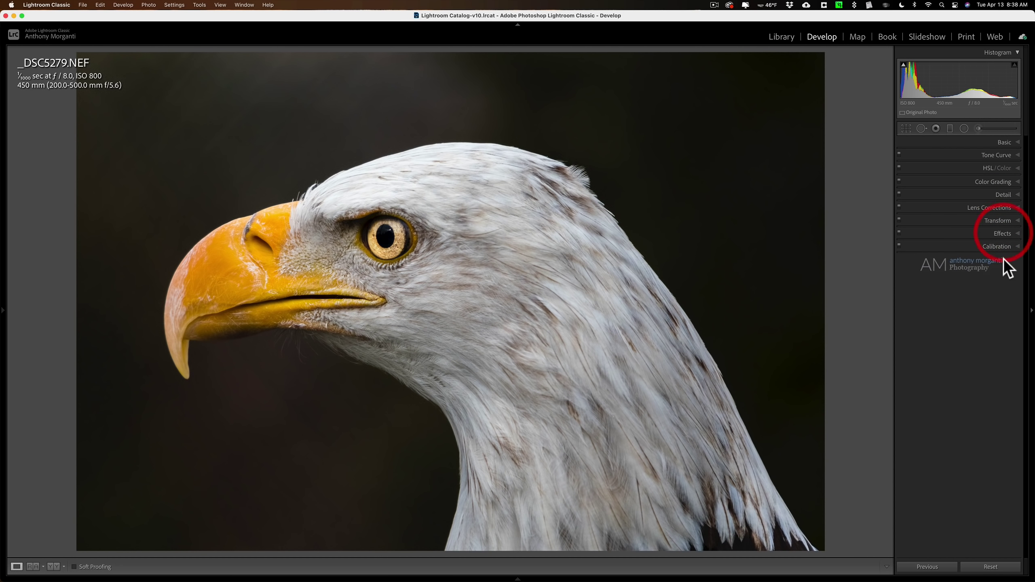
pyautogui.click(1002, 245)
pyautogui.click(1002, 246)
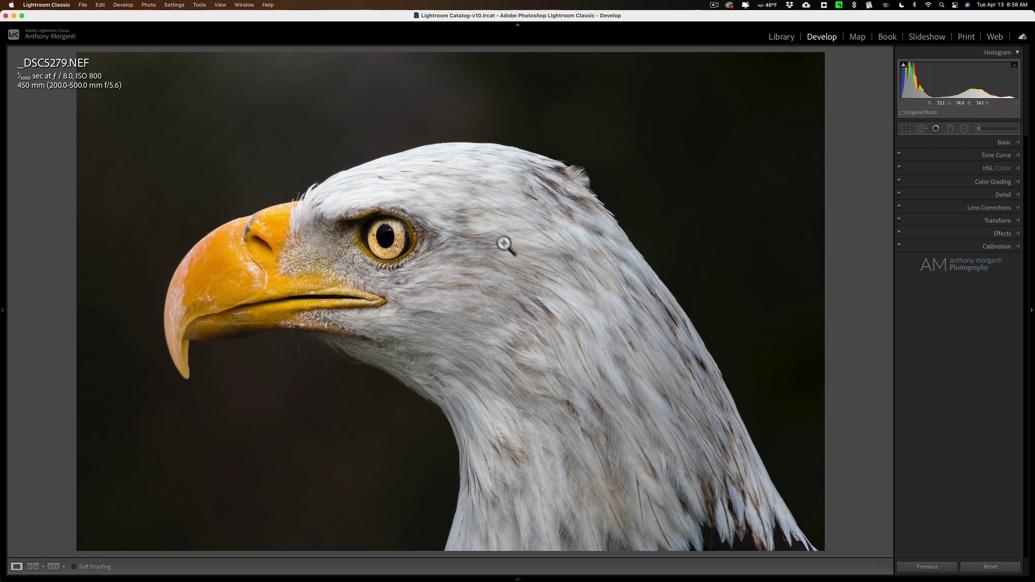
# Send a 16-bit ProPhoto RGB TIFF copy with Lightroom adjustments to Topaz DeNoise AI, at 360 resolution without compression.
pyautogui.click(406, 171)
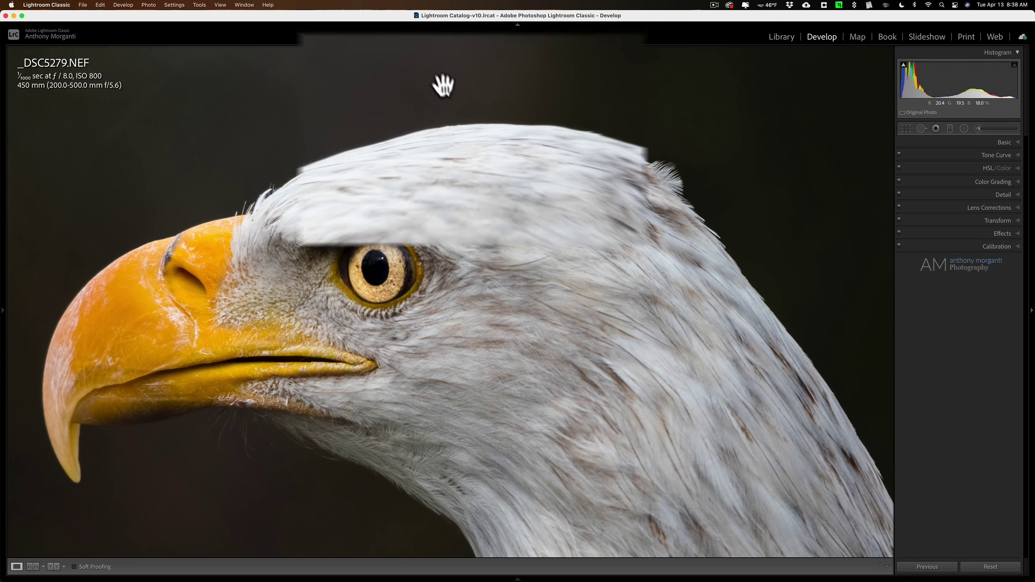
pyautogui.click(446, 97)
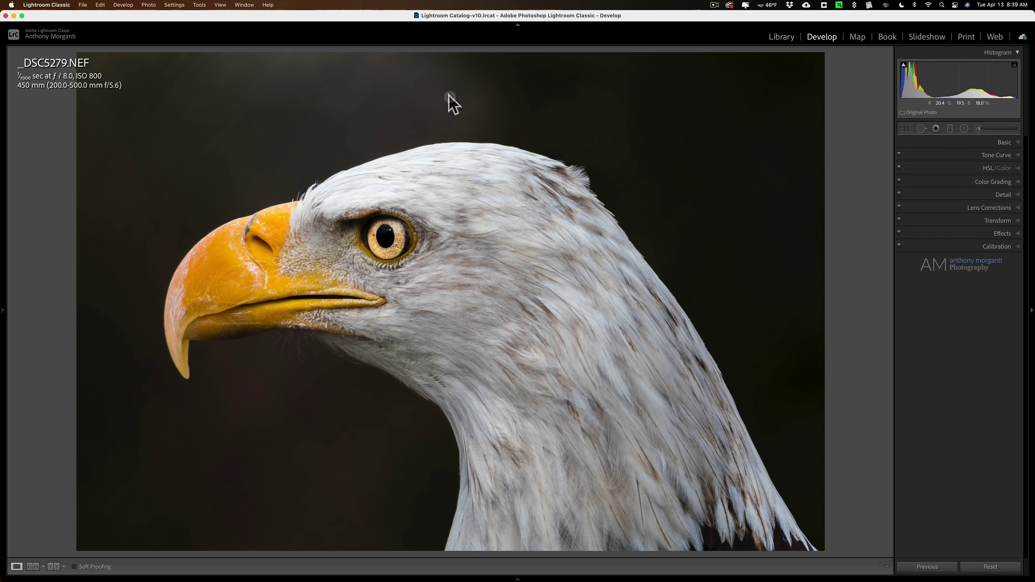
pyautogui.rightClick(450, 97)
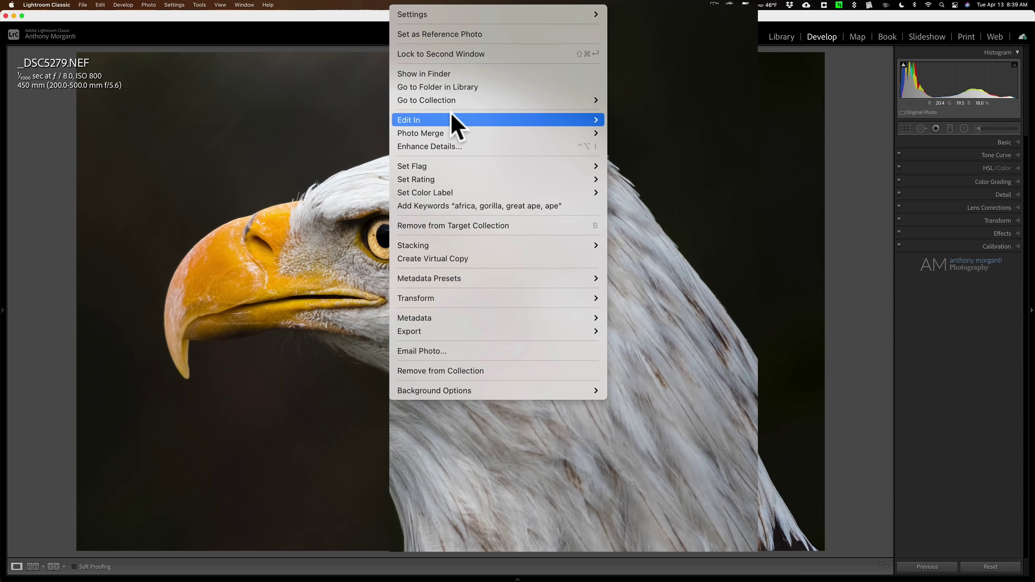
pyautogui.moveTo(451, 116)
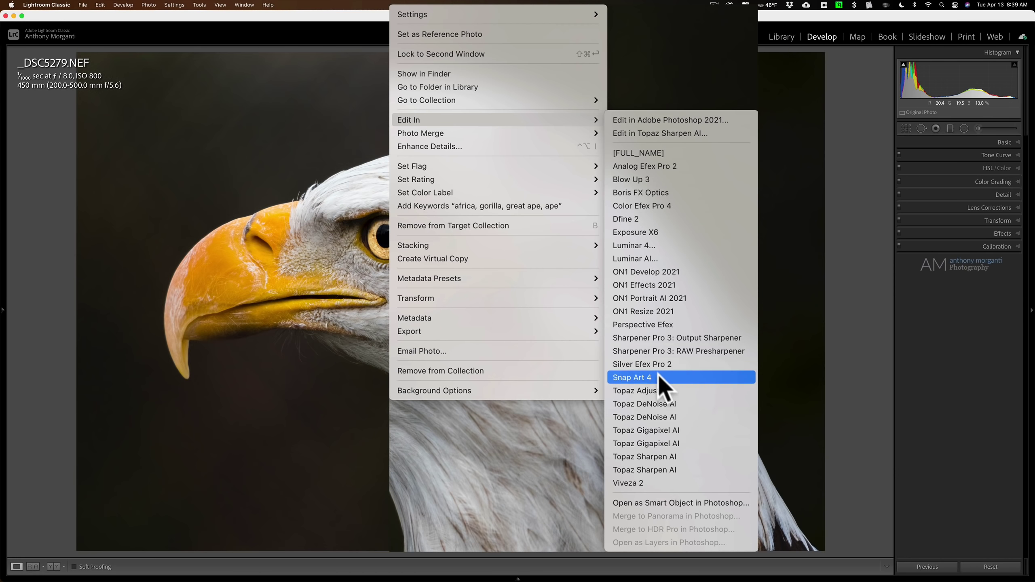
pyautogui.click(632, 362)
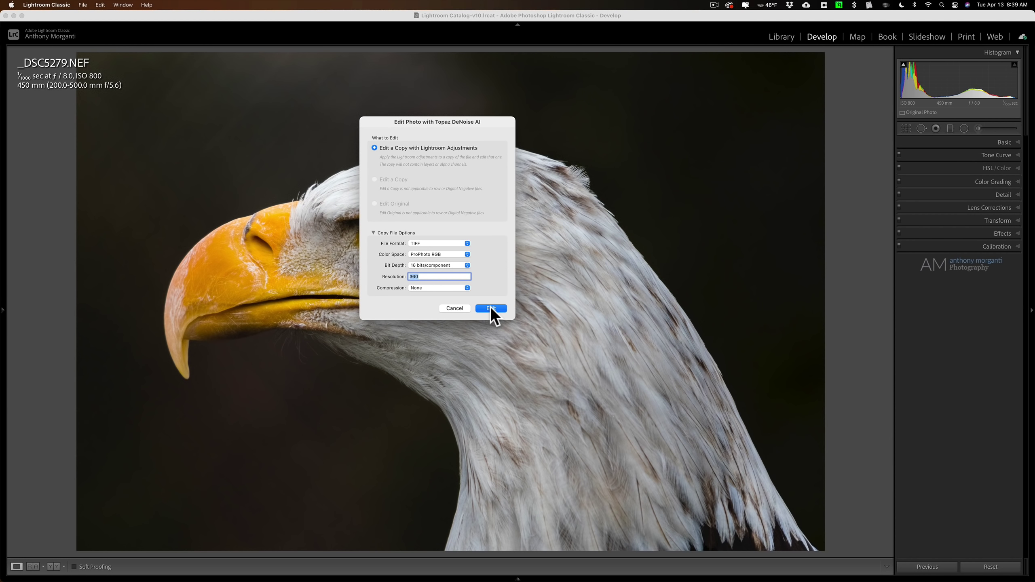
pyautogui.click(491, 307)
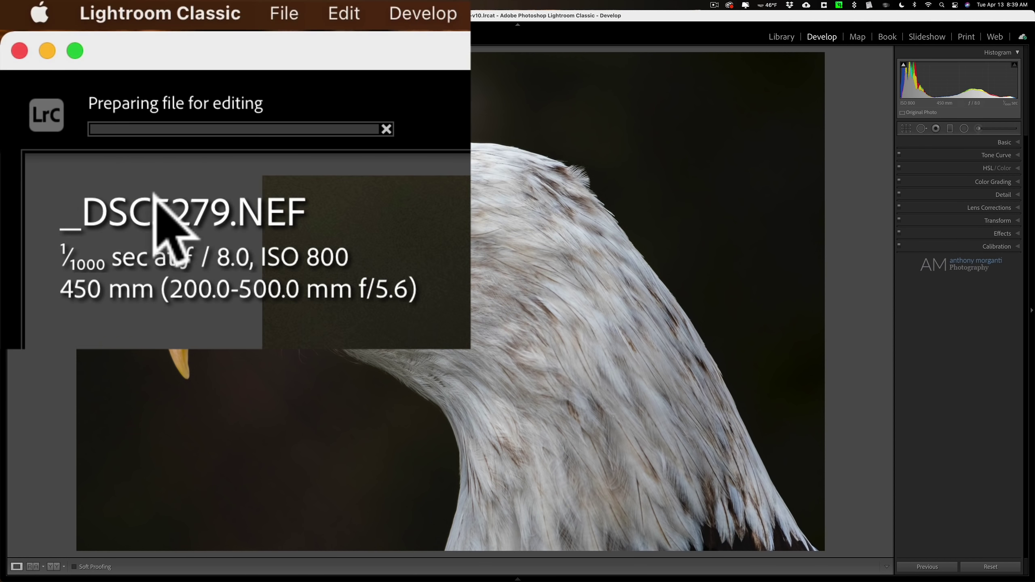
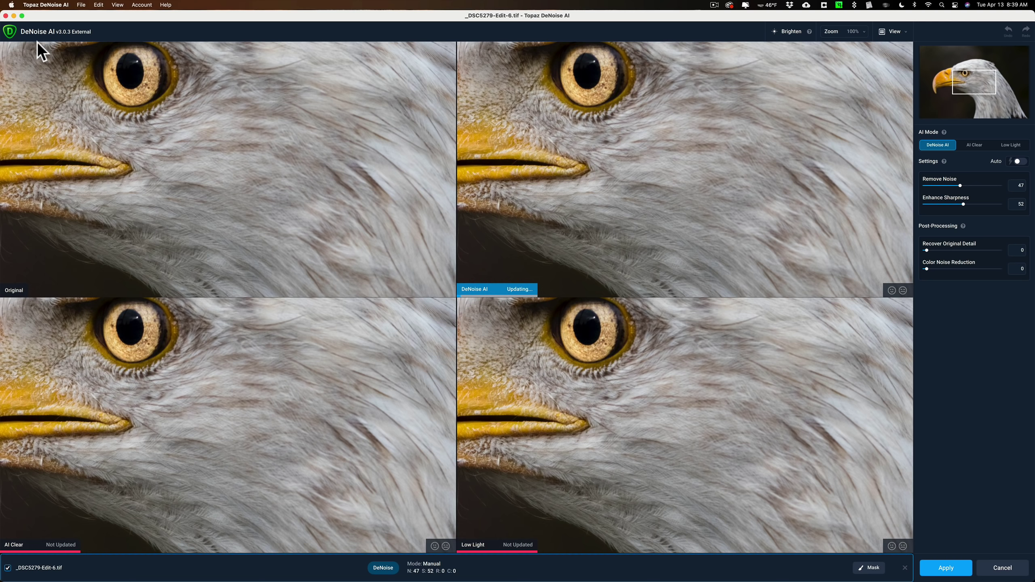
# Check the view and zoom options, and compare the four previews around the eagle's eye and top of the head.
pyautogui.press('Right')
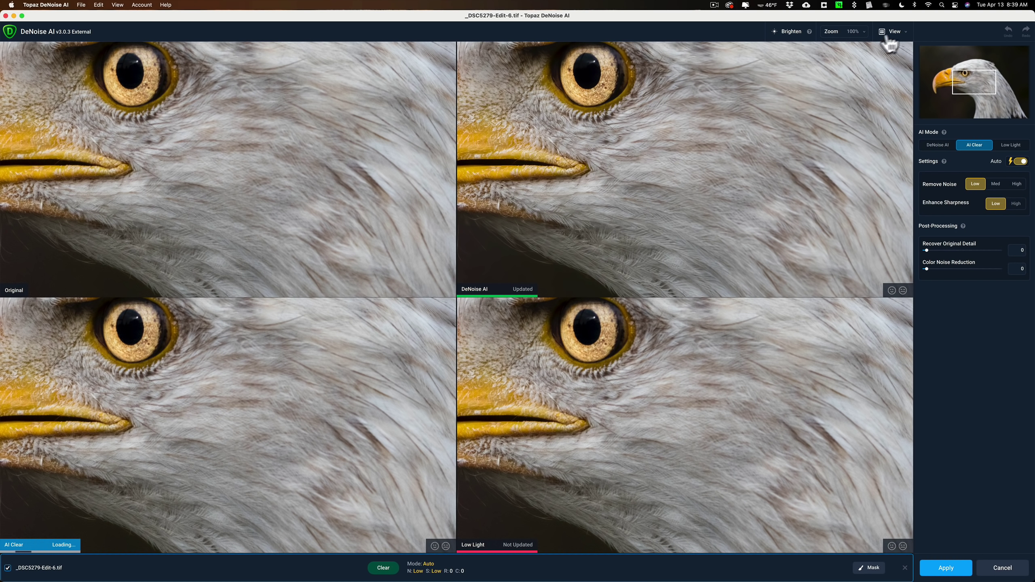
pyautogui.click(894, 33)
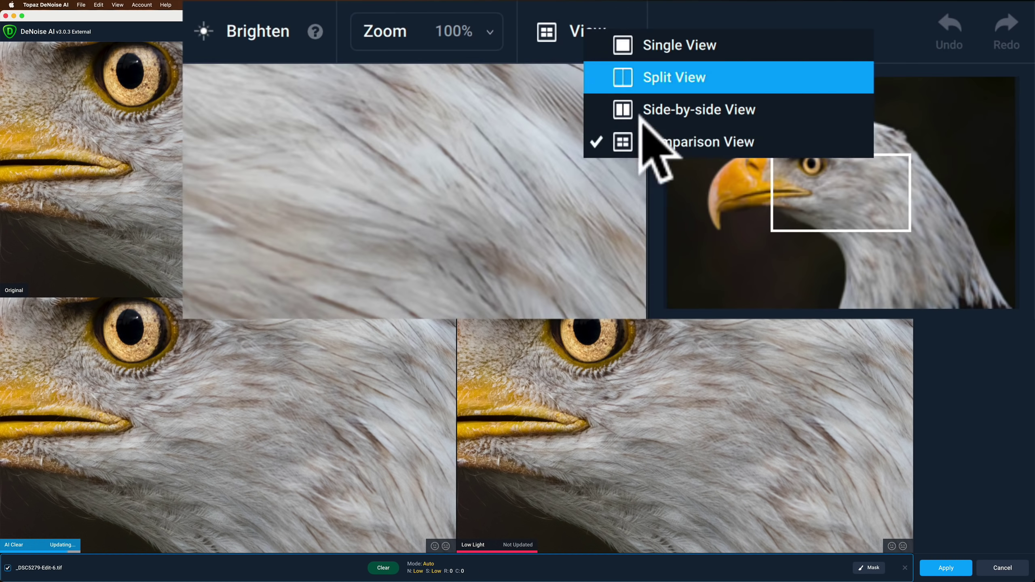
pyautogui.press('Right')
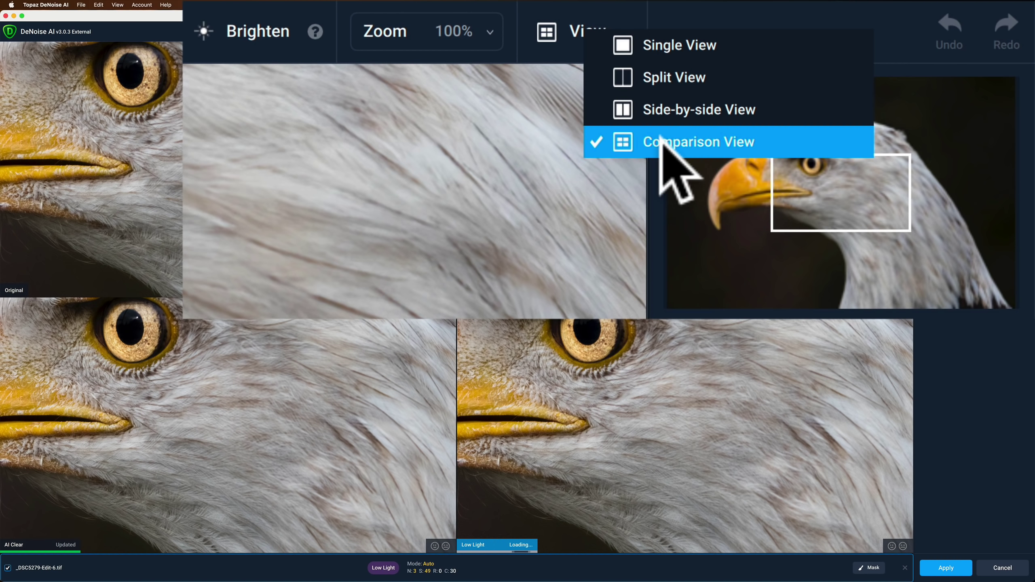
pyautogui.click(870, 34)
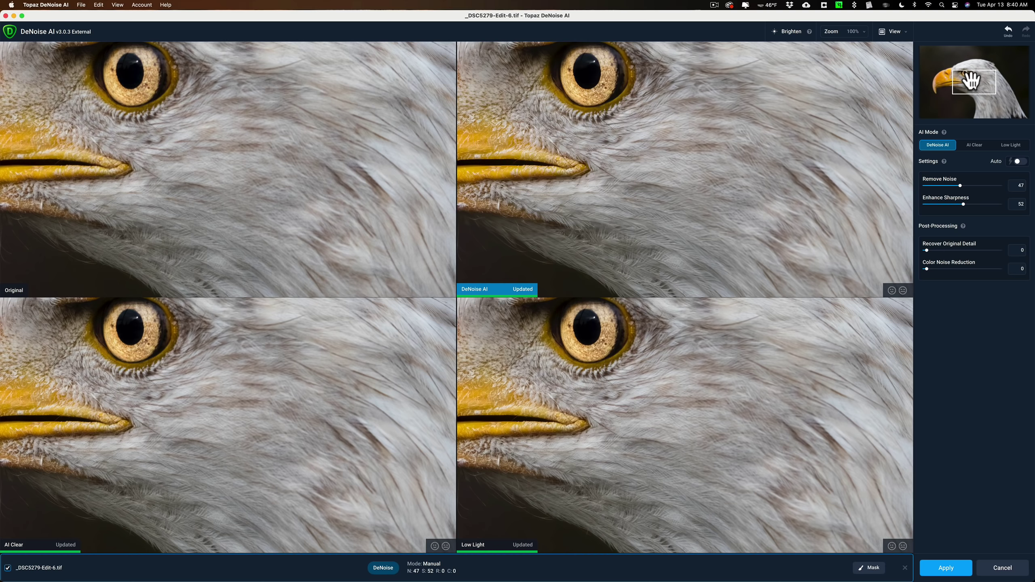
pyautogui.moveTo(972, 81); pyautogui.dragTo(968, 68)
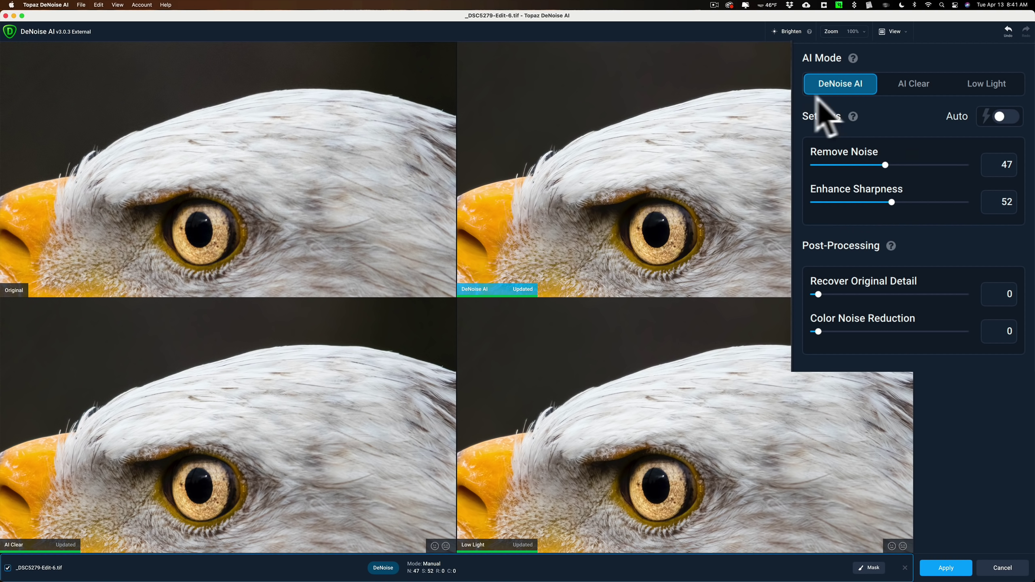
# Compare the settings of the AI Clear and Low Light modes, and return to the DeNoise AI mode.
pyautogui.click(917, 84)
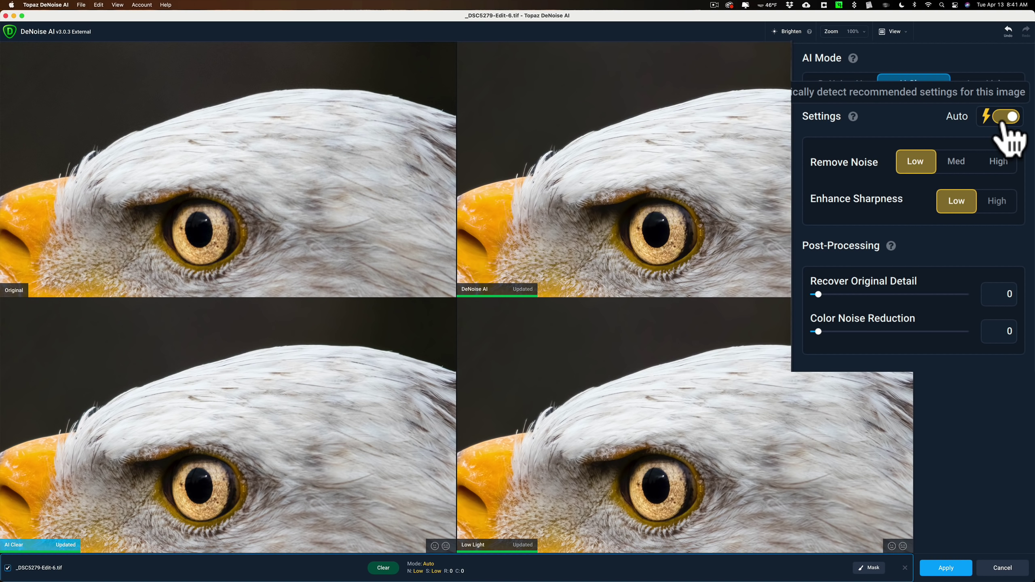
pyautogui.click(996, 93)
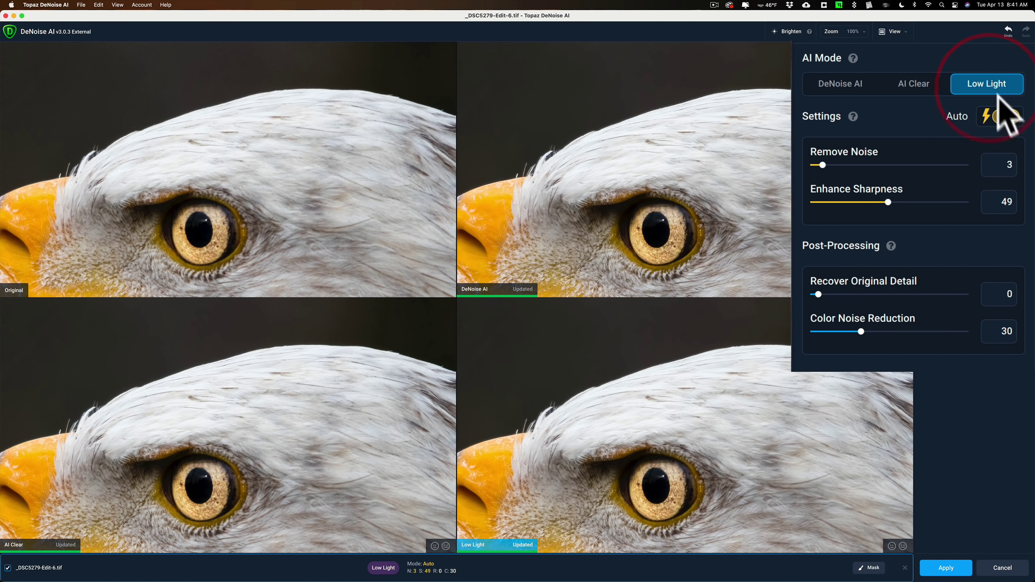
pyautogui.click(841, 85)
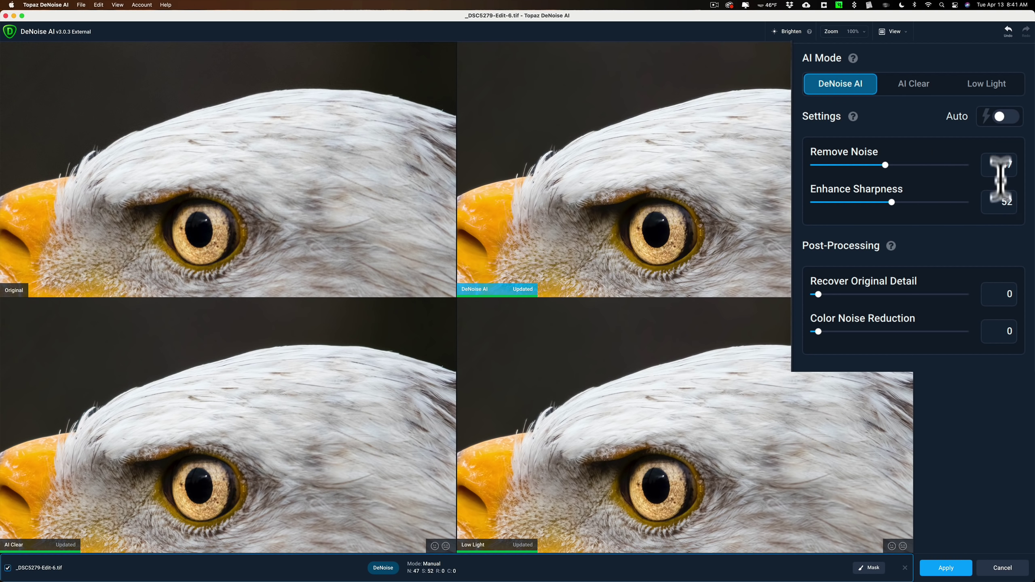
# Try the automatic settings for DeNoise AI, and set Remove Noise to 47 and Enhance Sharpness to 50 manually.
pyautogui.click(1007, 123)
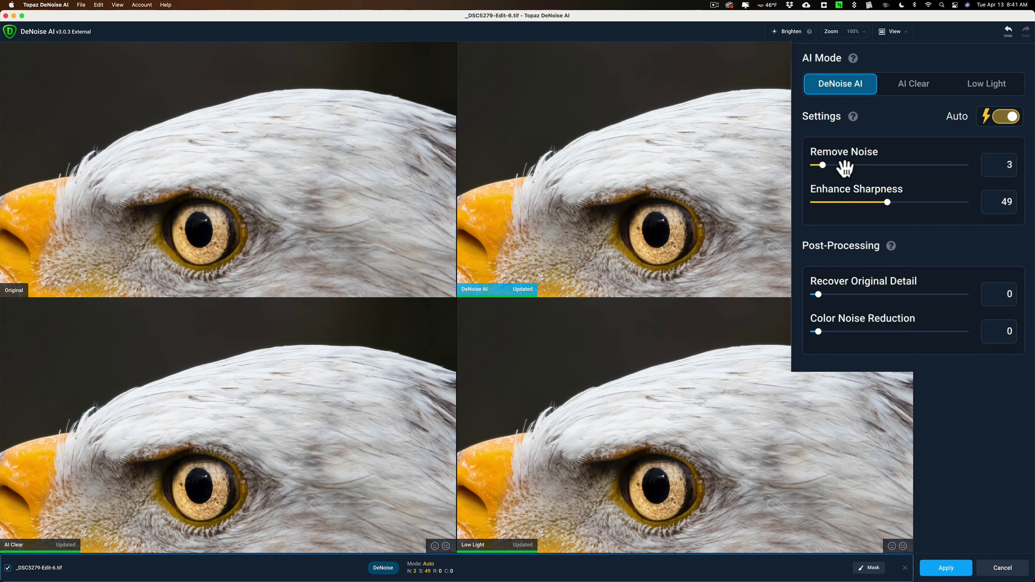
pyautogui.moveTo(822, 164); pyautogui.dragTo(884, 165)
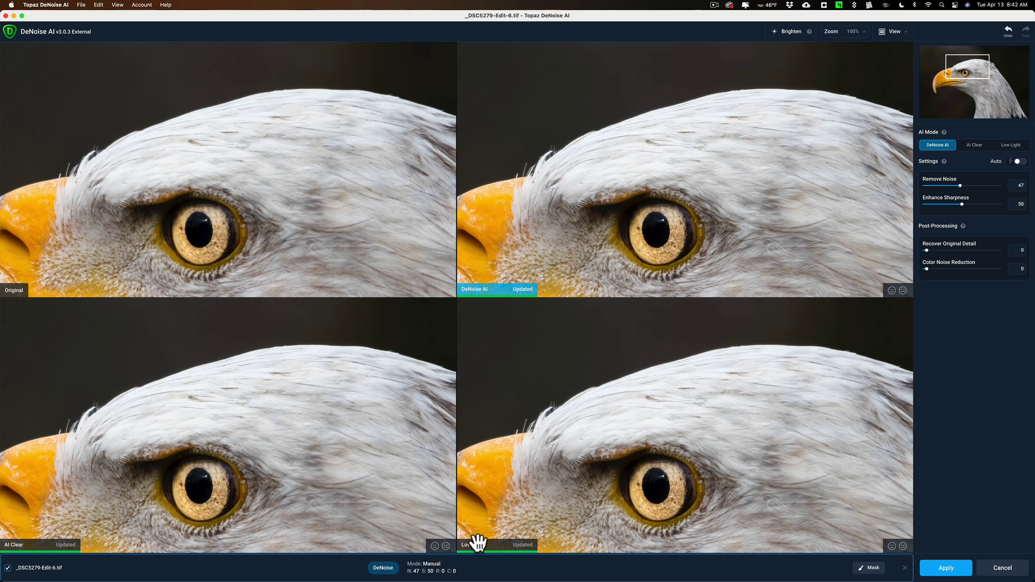
# Apply the DeNoise AI result to the TIFF copy and show the filmstrip back in Lightroom Classic.
pyautogui.click(610, 134)
pyautogui.click(946, 569)
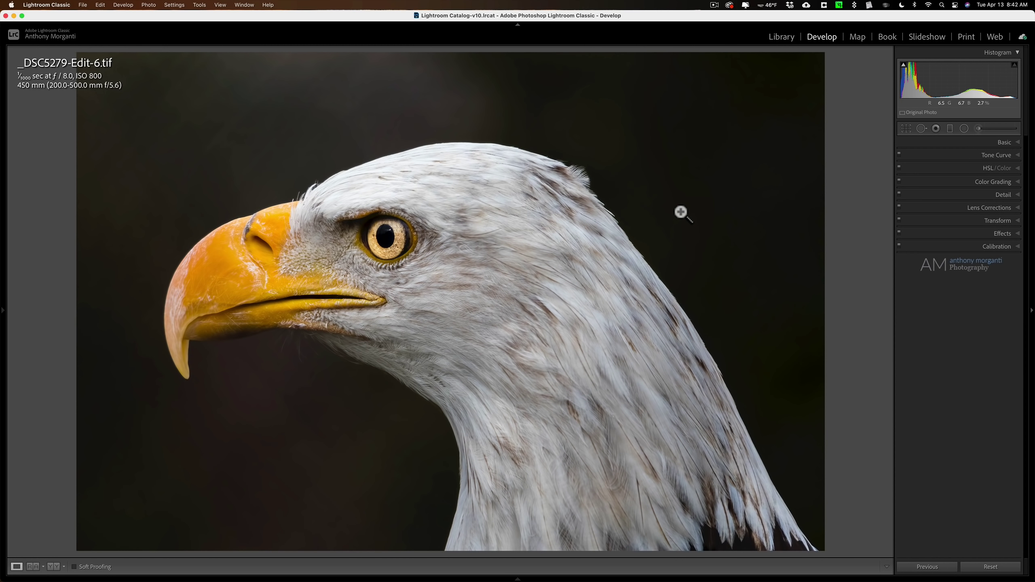
pyautogui.press('F6')
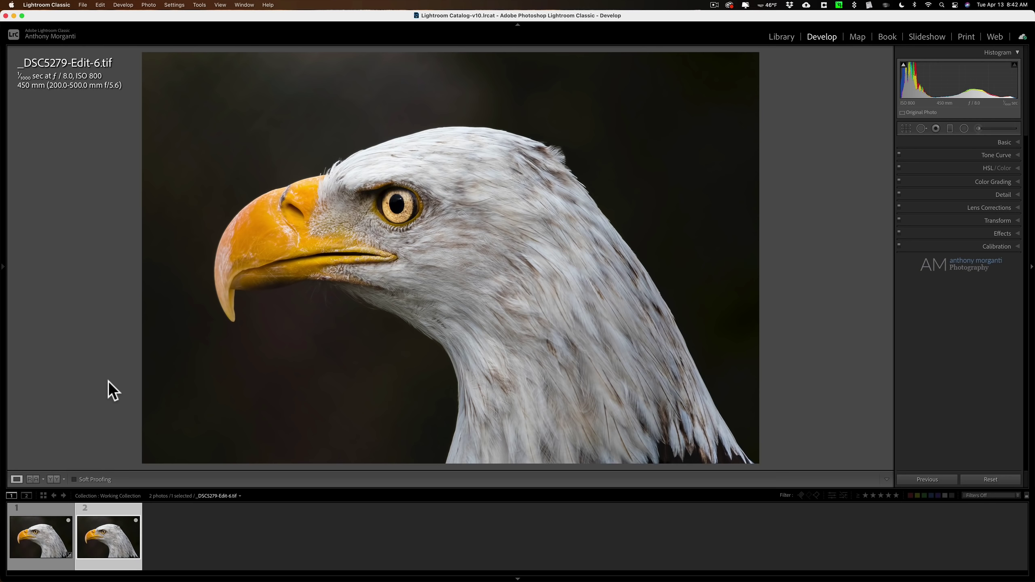
# Compare the original NEF with the denoised TIFF copy at high magnification around the eagle's eye and head feathers.
pyautogui.click(53, 552)
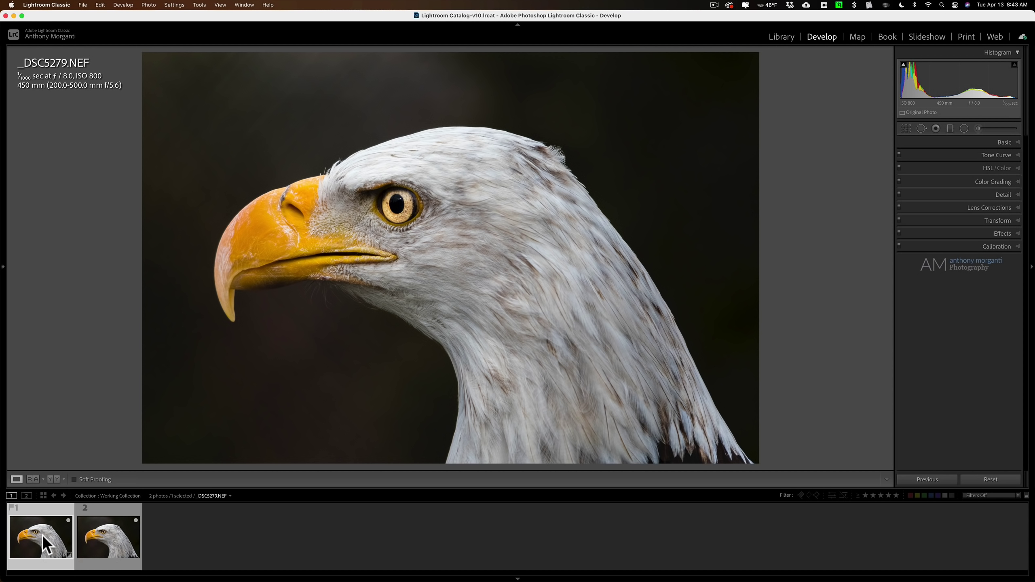
pyautogui.click(387, 164)
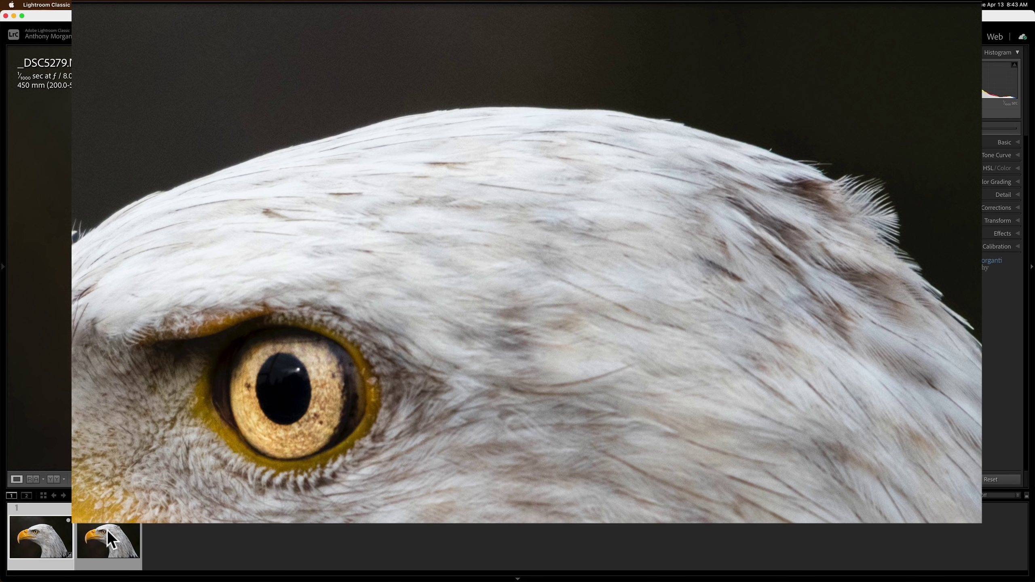
pyautogui.click(106, 530)
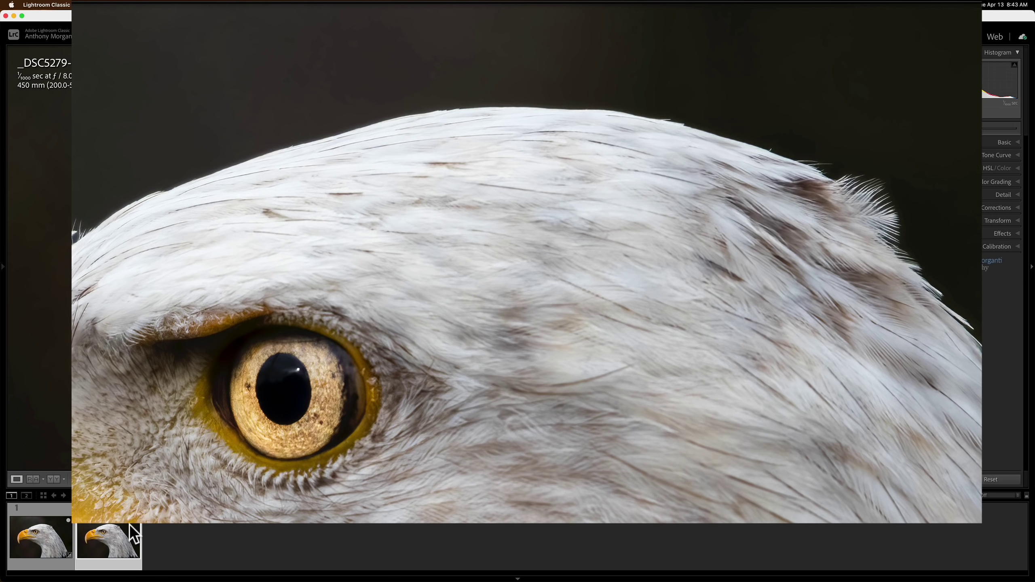
pyautogui.click(52, 546)
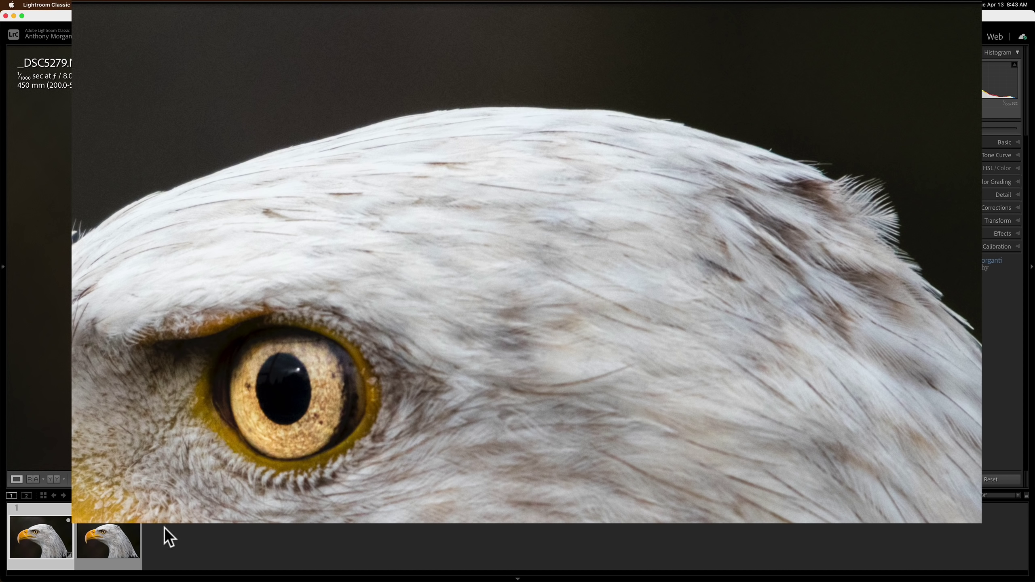
pyautogui.click(103, 542)
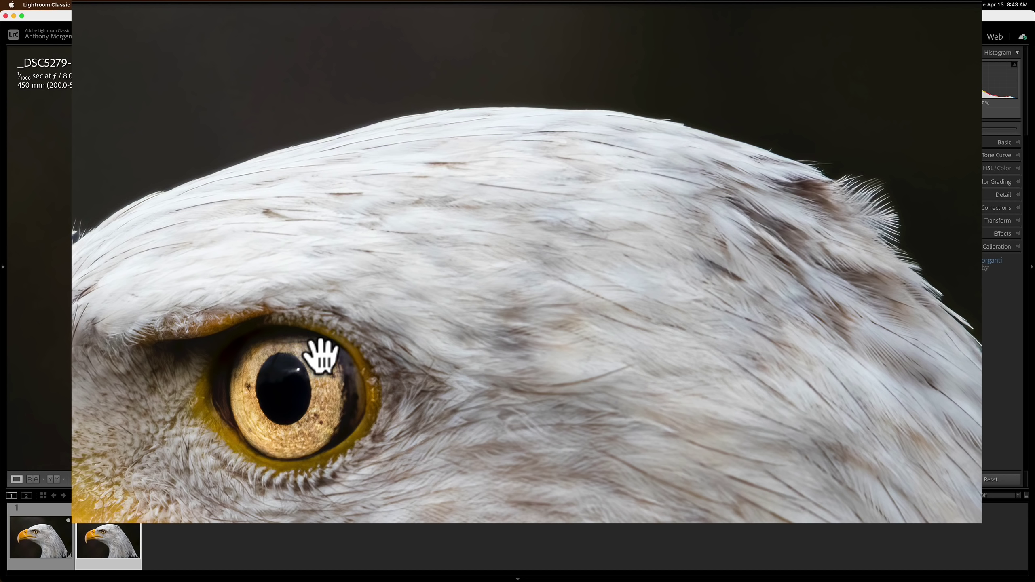
pyautogui.click(46, 543)
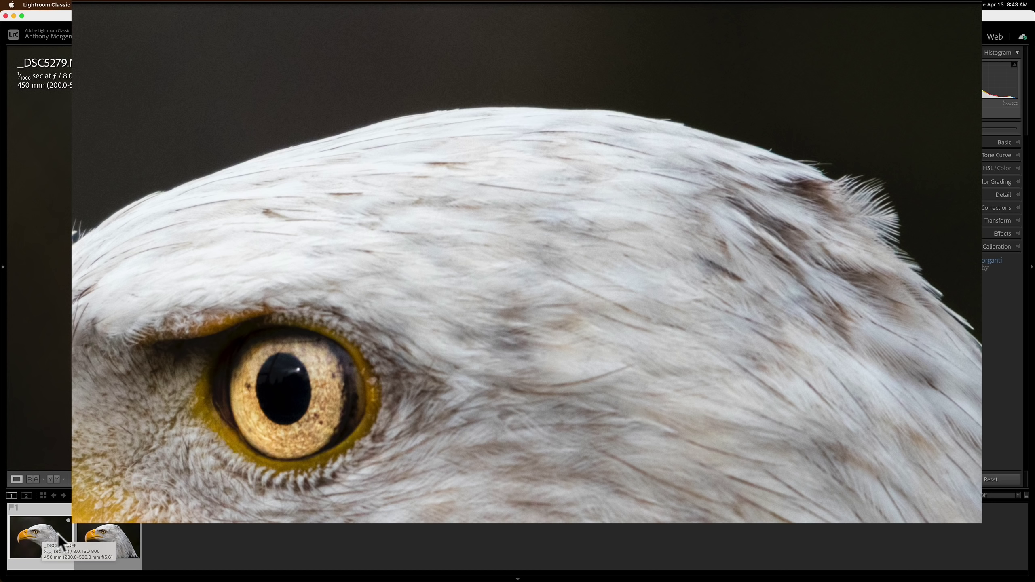
pyautogui.click(127, 544)
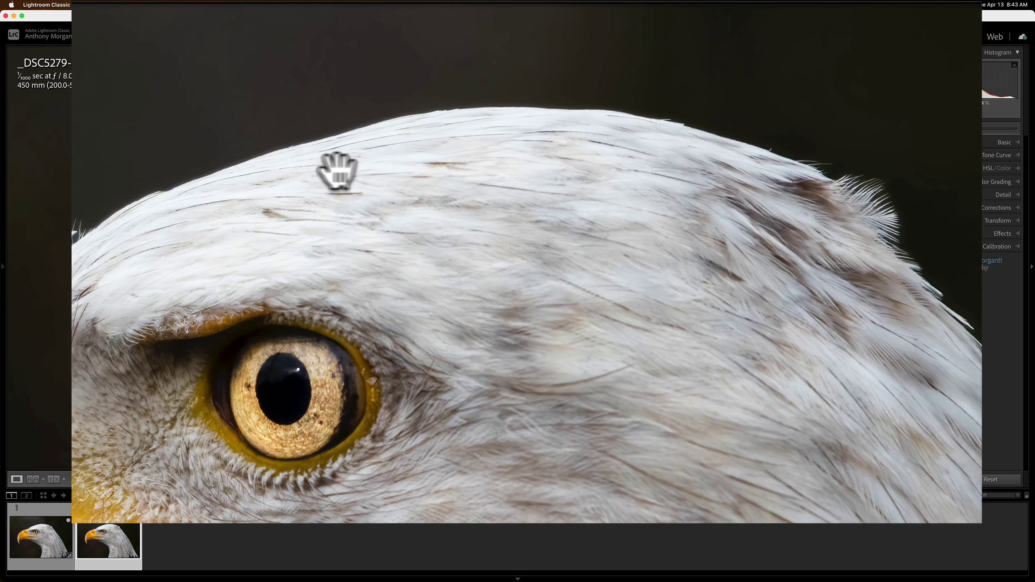
pyautogui.click(48, 541)
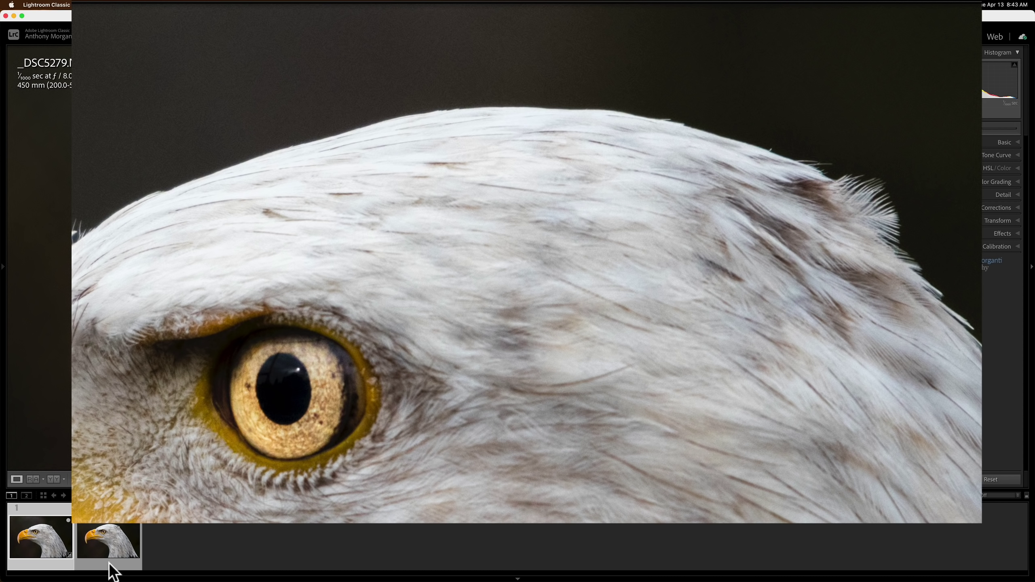
pyautogui.click(114, 542)
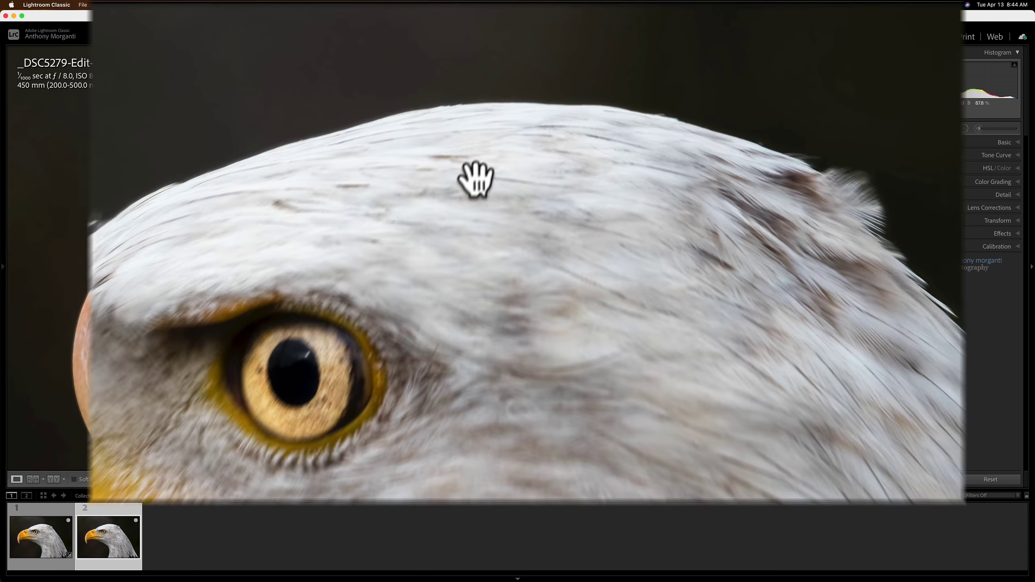
pyautogui.click(504, 139)
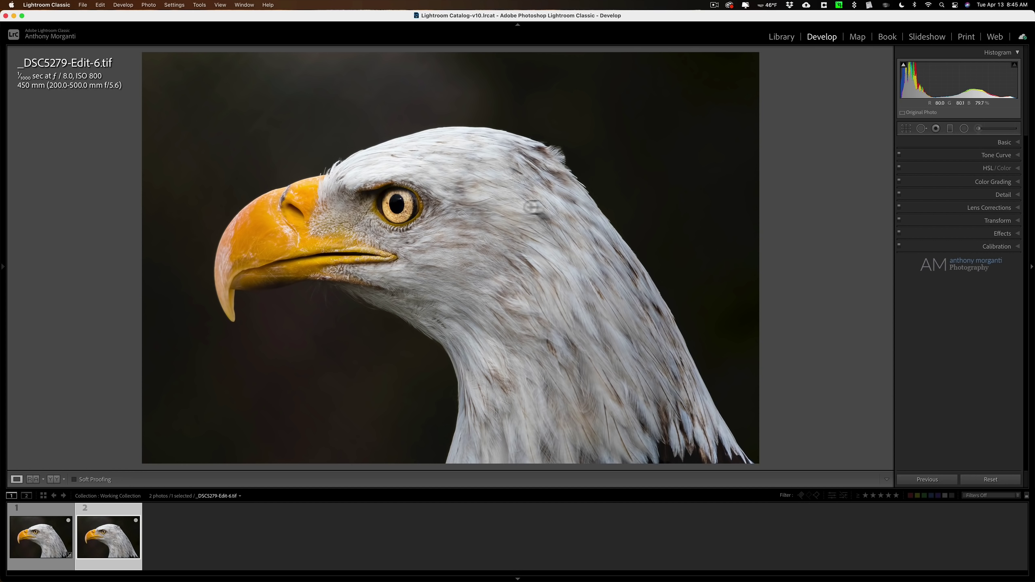
# Set the TIFF copy's sharpening Amount to about 40 and look over the Basic adjustments.
pyautogui.click(999, 194)
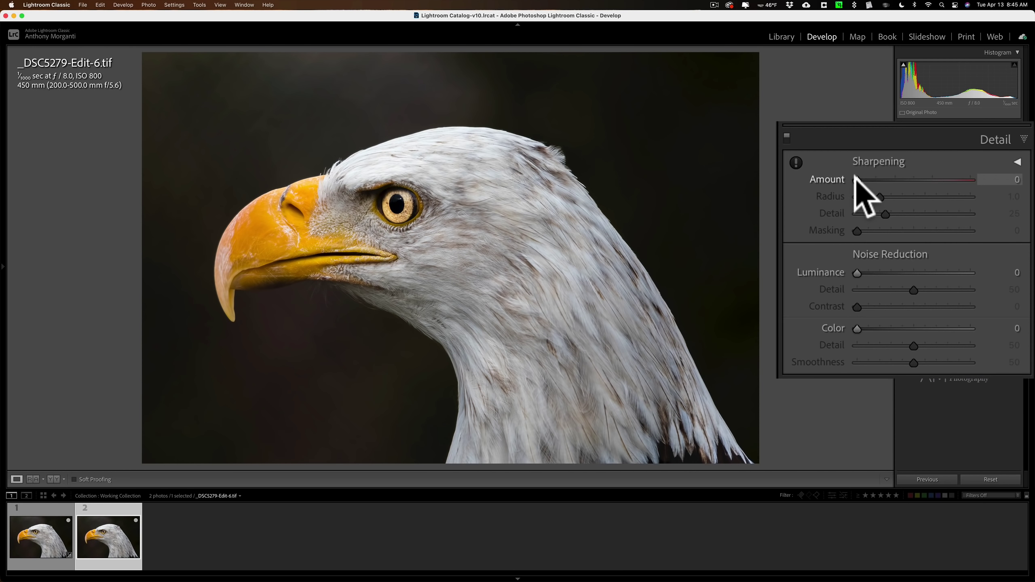
pyautogui.moveTo(856, 179); pyautogui.dragTo(889, 179)
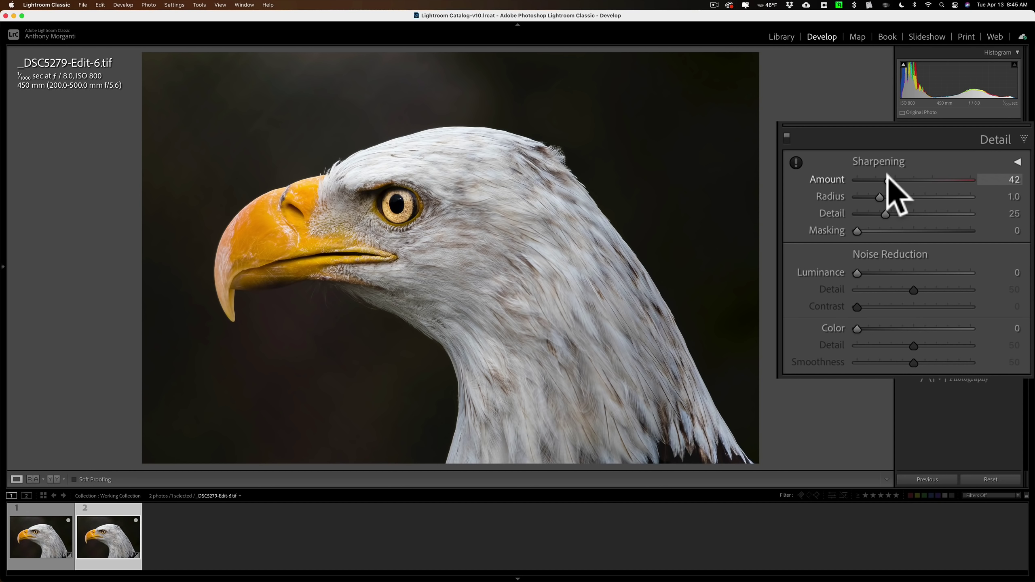
pyautogui.moveTo(887, 179); pyautogui.dragTo(885, 179)
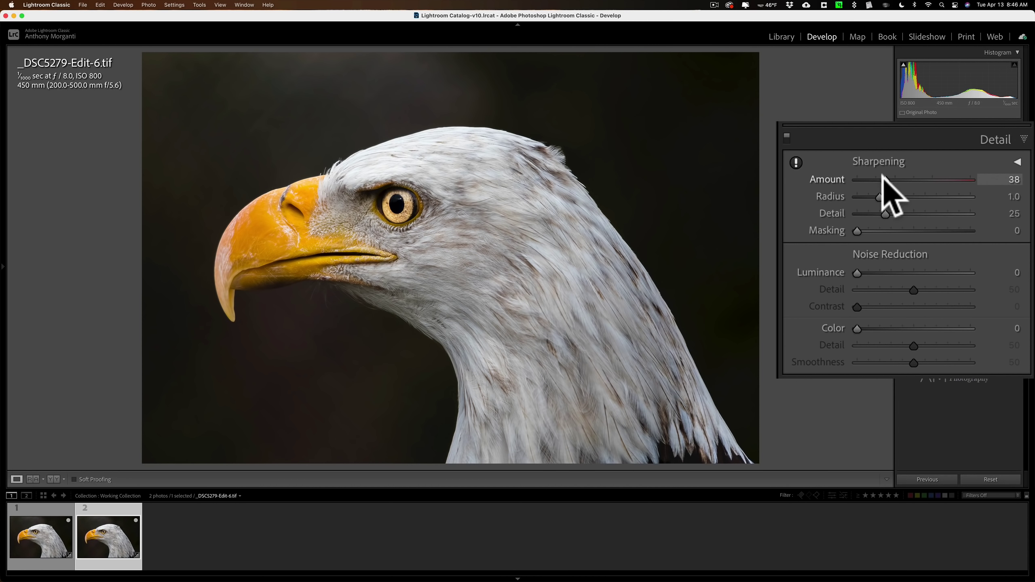
pyautogui.moveTo(883, 175); pyautogui.dragTo(884, 174)
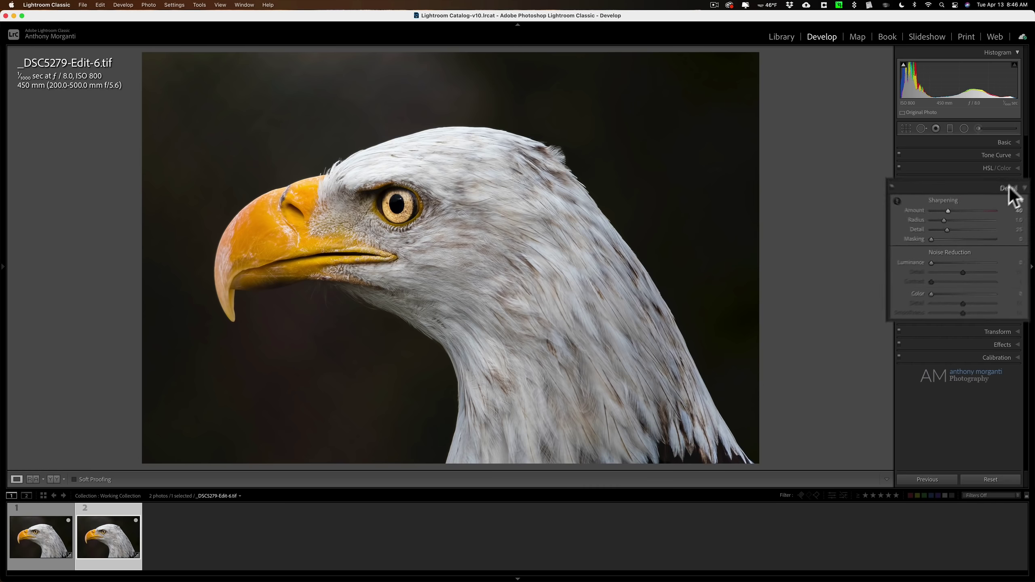
pyautogui.click(1003, 193)
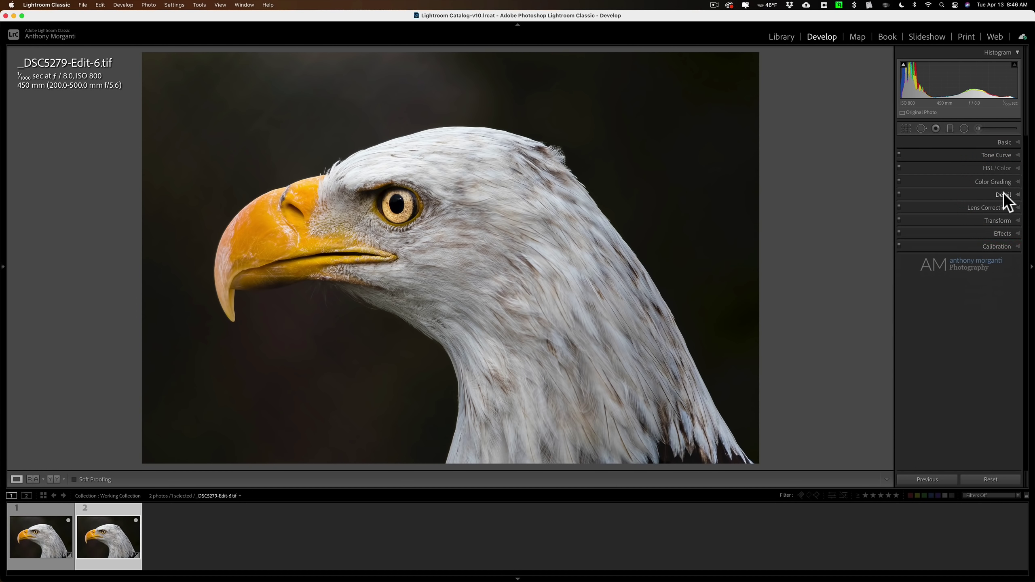
pyautogui.click(1000, 141)
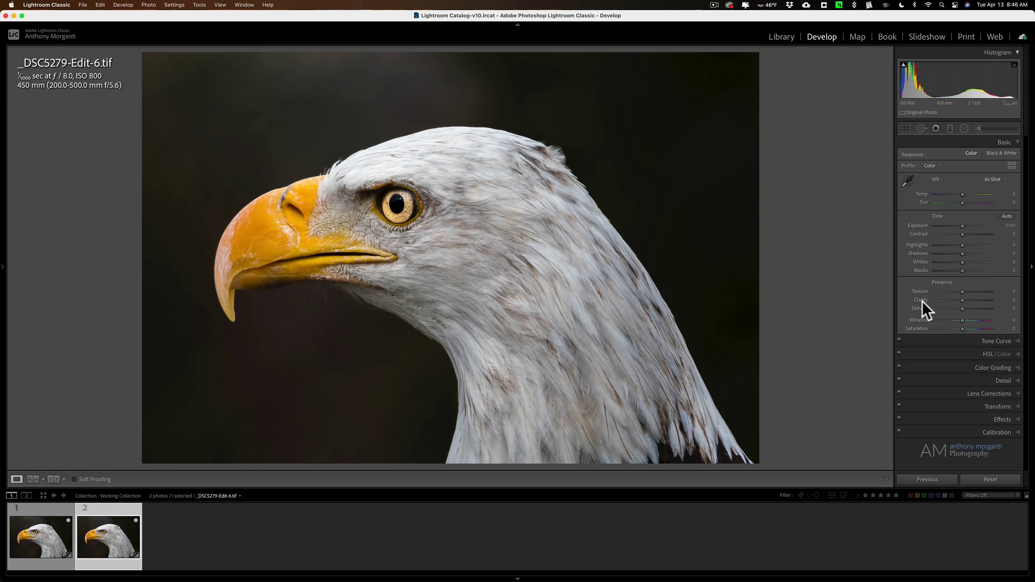
pyautogui.click(998, 141)
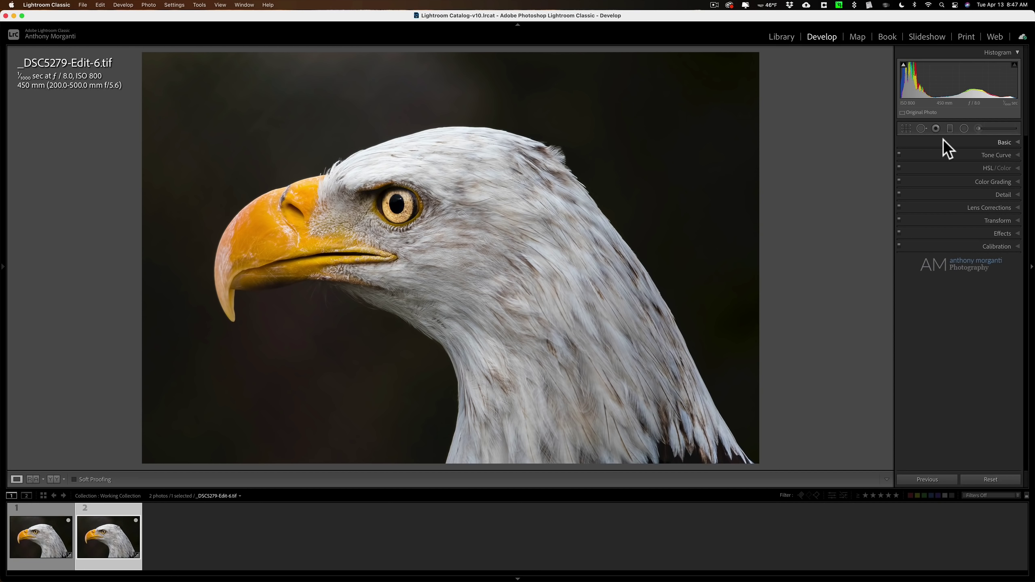
# Draw a small radial filter in the empty area outside the photo and set its Exposure to about -0.9.
pyautogui.click(965, 128)
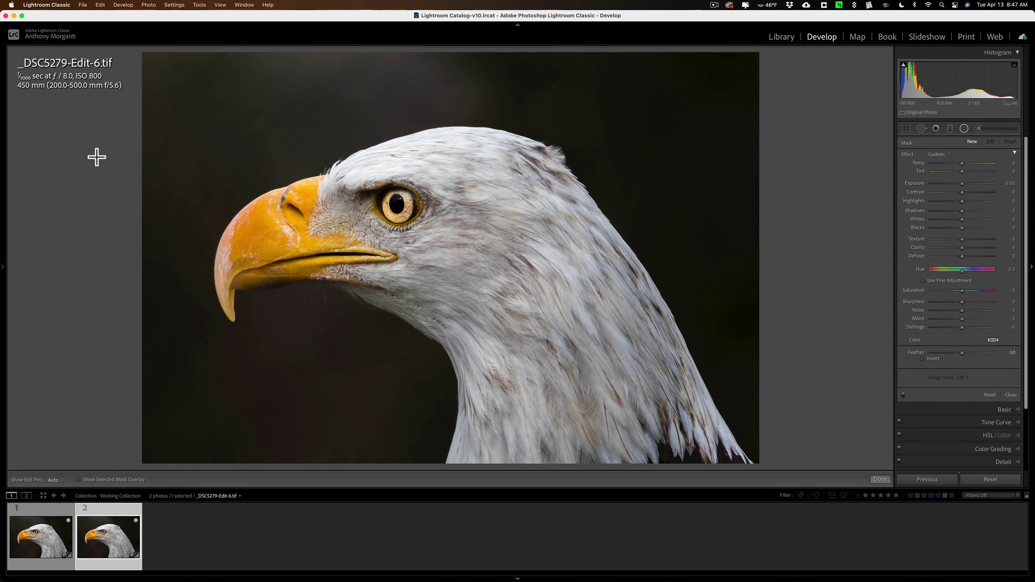
pyautogui.moveTo(97, 157); pyautogui.dragTo(101, 171)
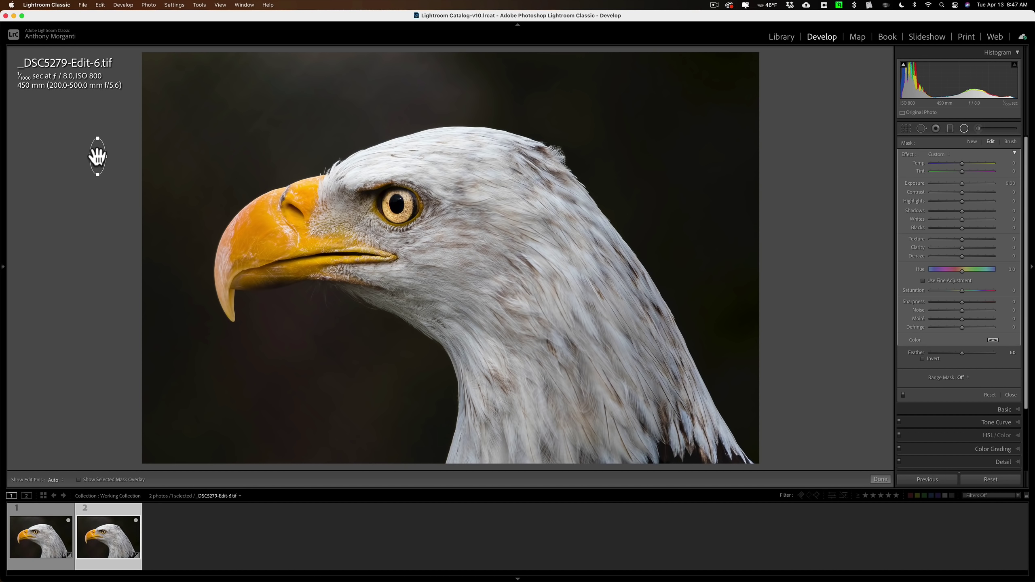
pyautogui.moveTo(97, 156)
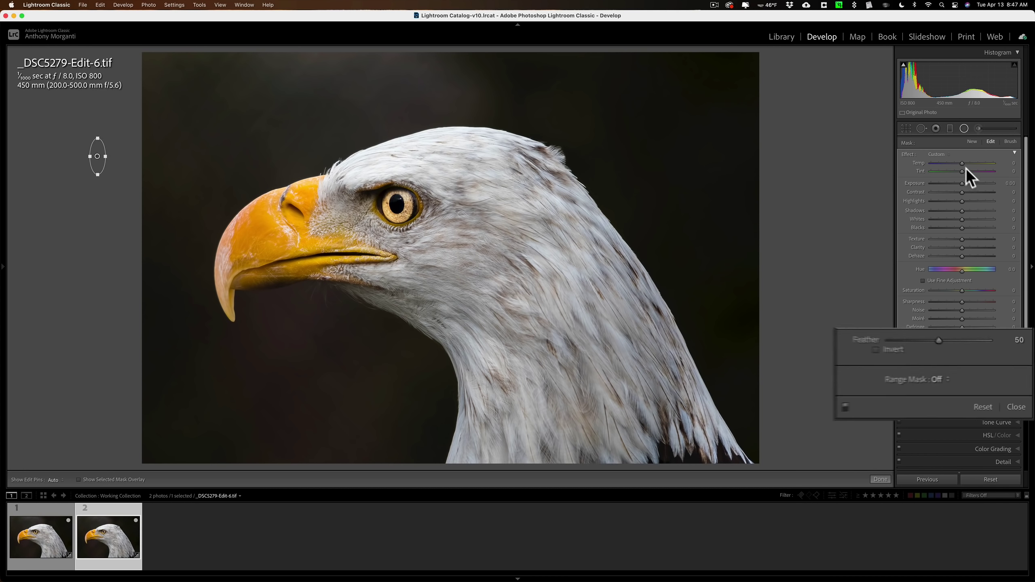
pyautogui.moveTo(960, 182); pyautogui.dragTo(830, 181)
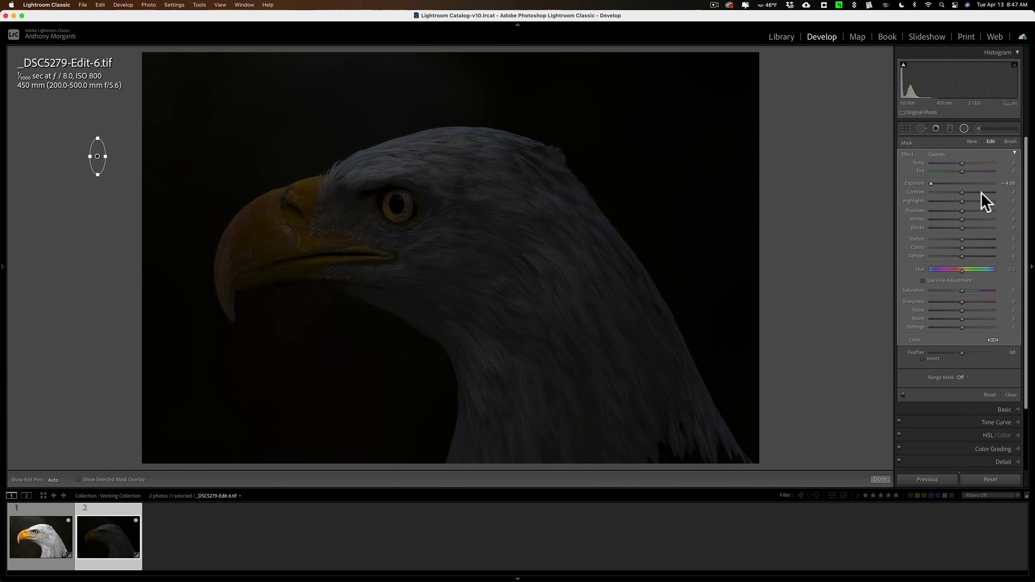
pyautogui.doubleClick(920, 182)
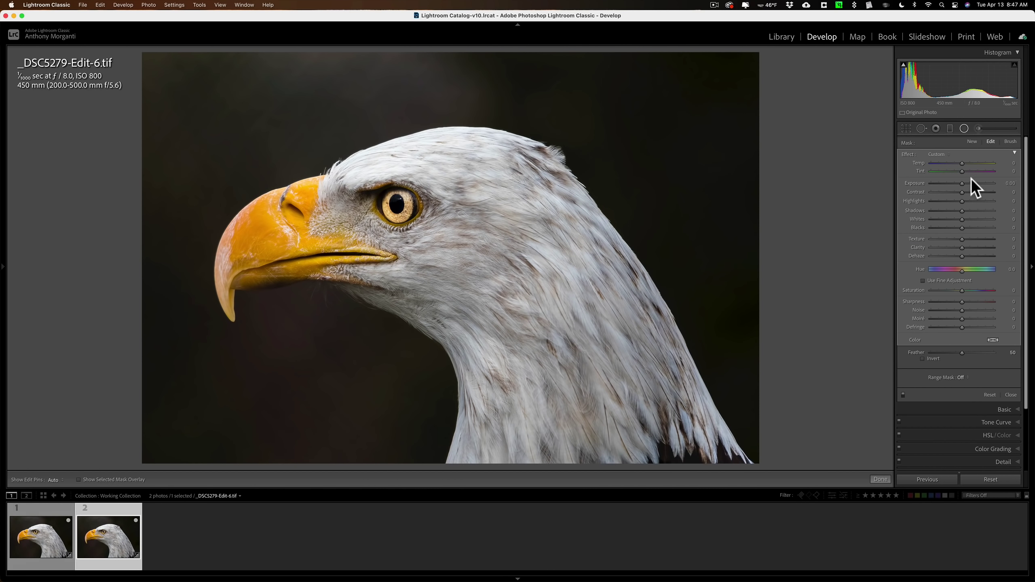
pyautogui.moveTo(961, 181); pyautogui.dragTo(954, 182)
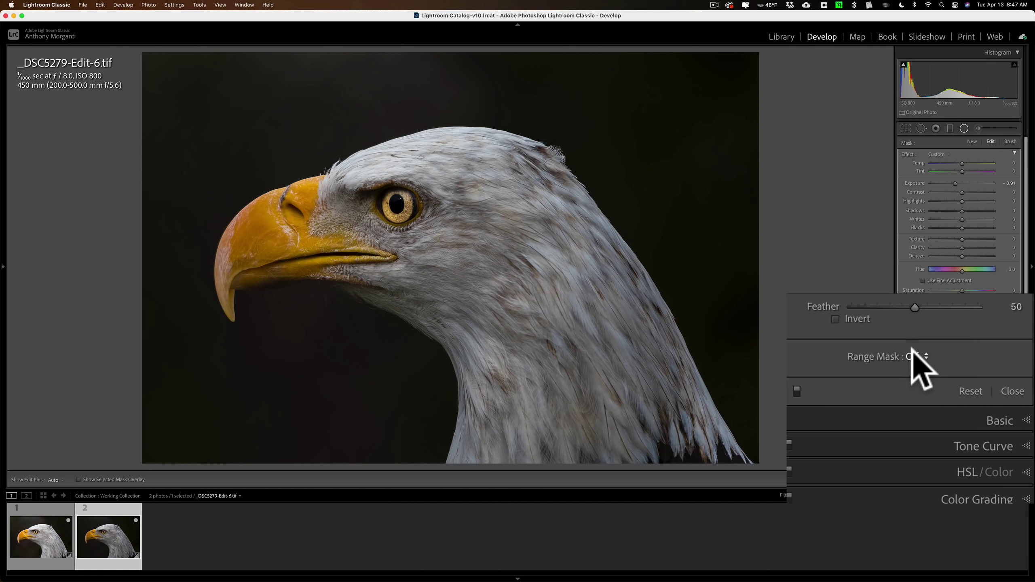
# Add a Color range mask to the radial filter and sample the dark background above the eagle's head.
pyautogui.click(913, 353)
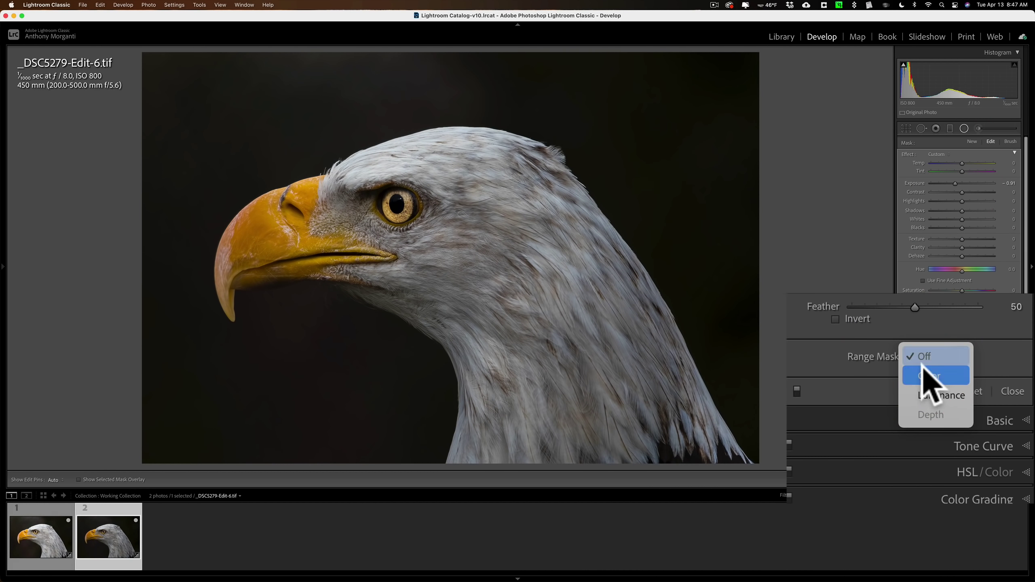
pyautogui.click(921, 368)
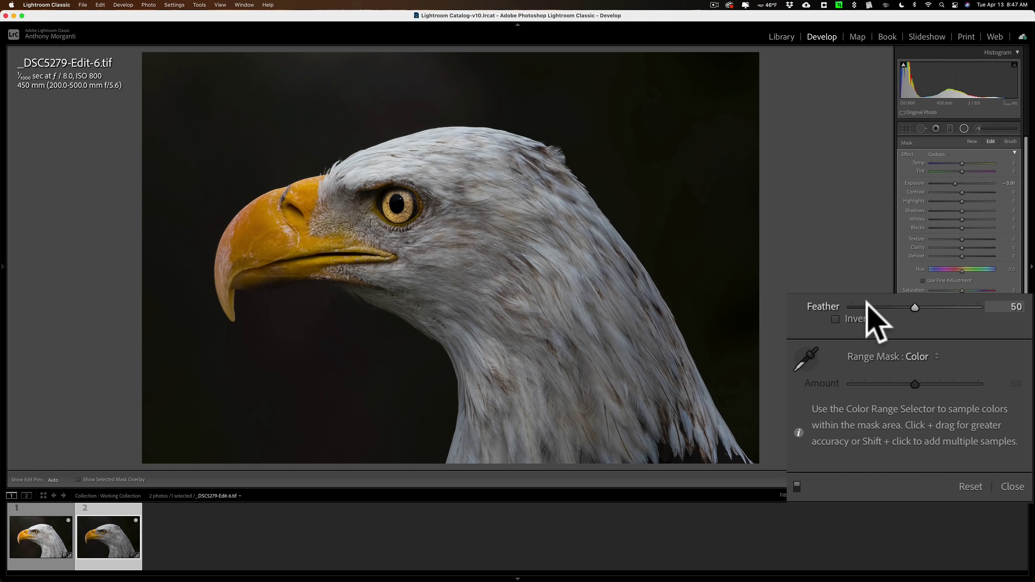
pyautogui.click(805, 361)
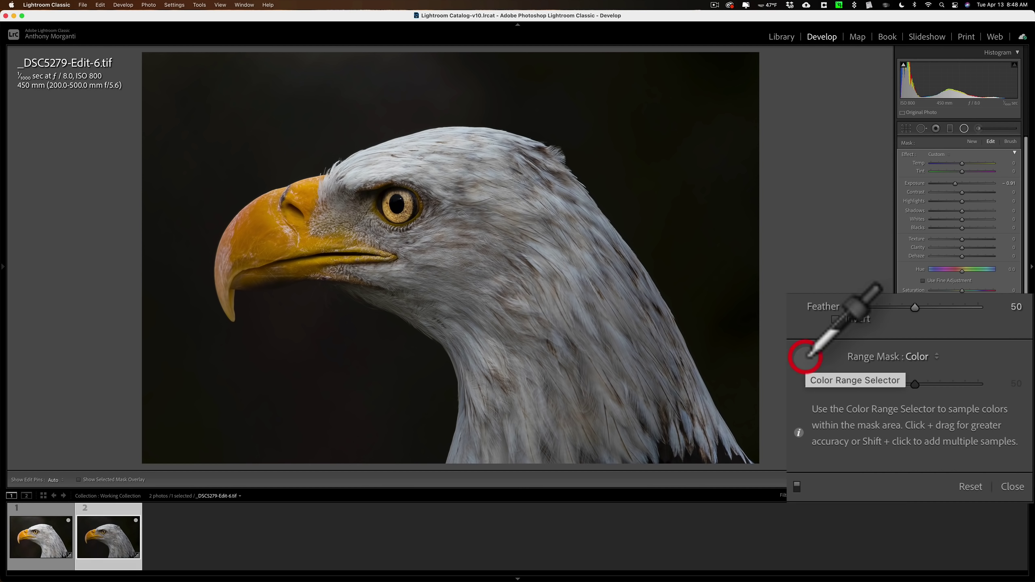
pyautogui.click(397, 99)
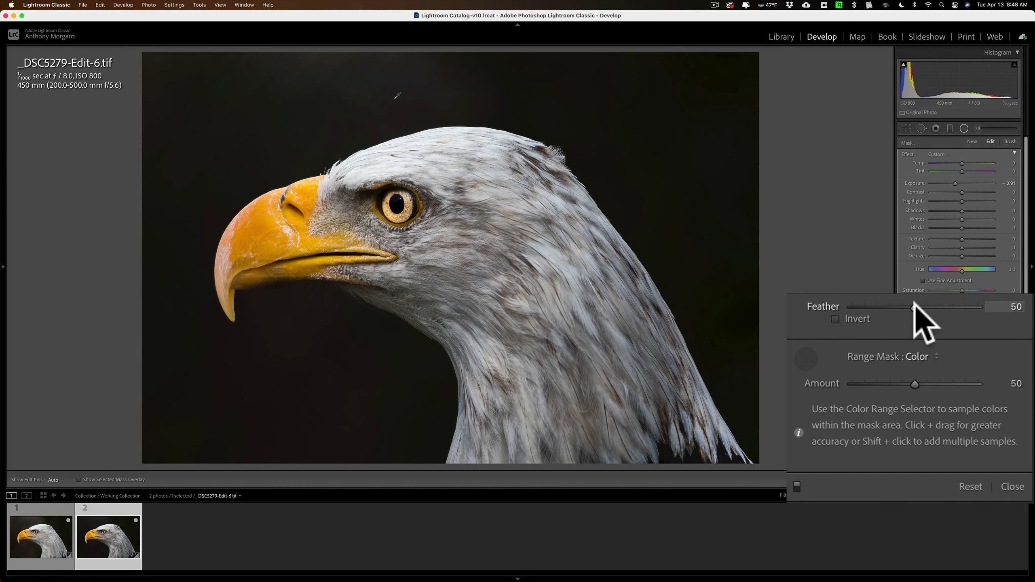
# Try a Feather of 3, restore it to 50, and set the color range mask's Amount to 0.
pyautogui.moveTo(917, 304); pyautogui.dragTo(855, 304)
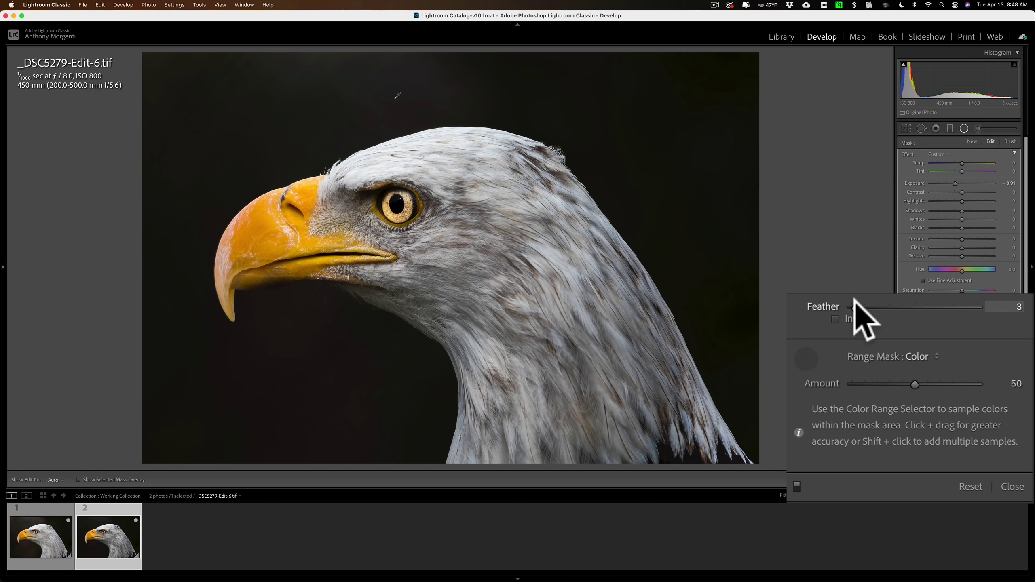
pyautogui.doubleClick(854, 304)
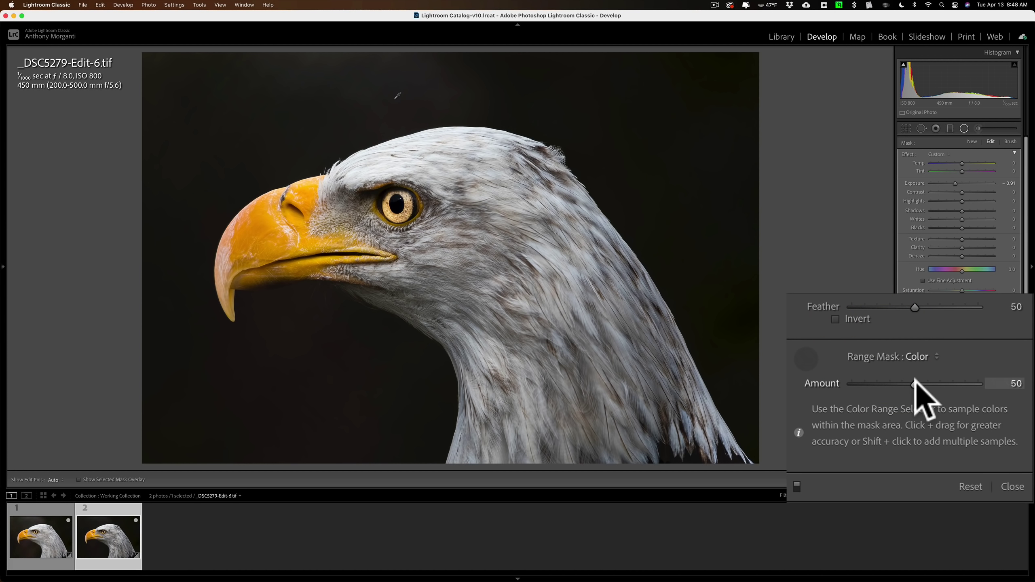
pyautogui.moveTo(914, 382); pyautogui.dragTo(851, 387)
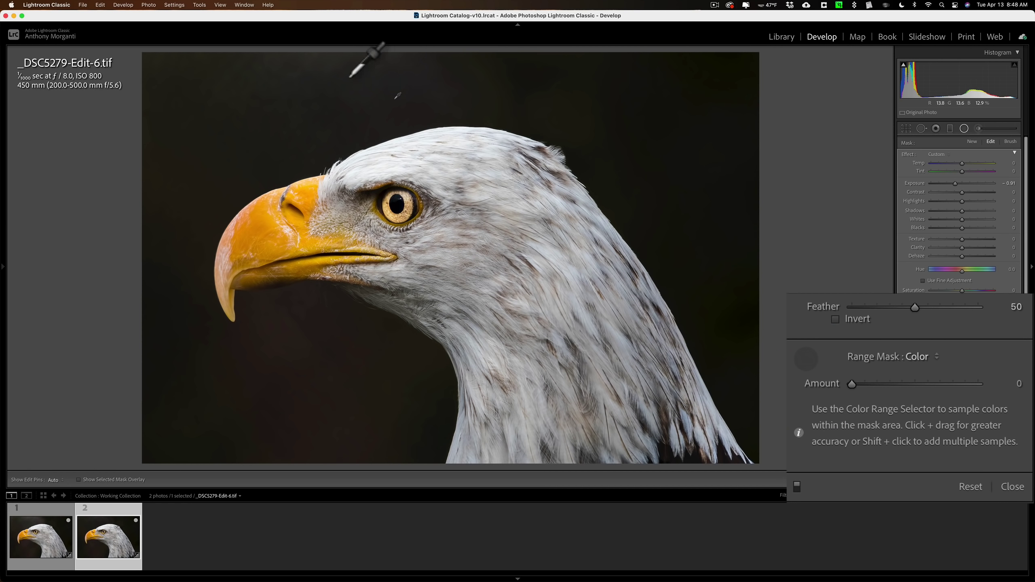
# Resample the background above the head and add four more color samples above the forehead, below the beak, and behind the head and neck.
pyautogui.click(468, 82)
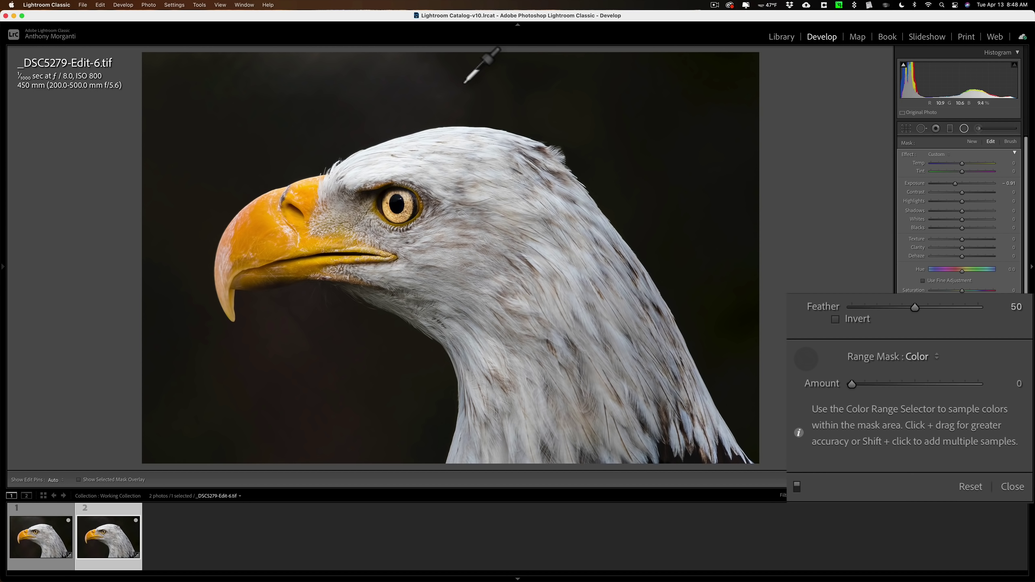
pyautogui.press('shift')
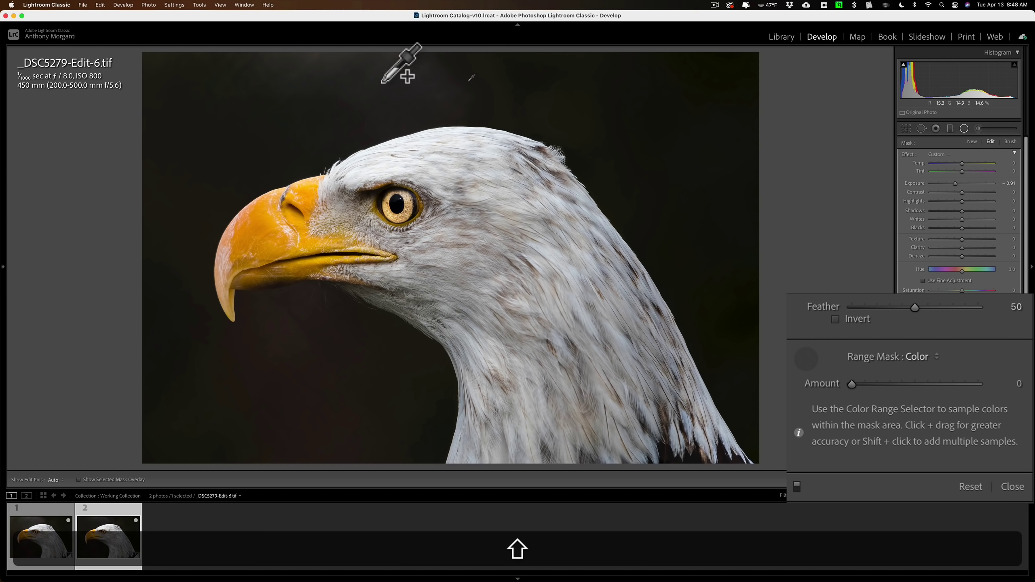
pyautogui.keyDown('shift'); pyautogui.click(363, 85); pyautogui.keyUp('shift')
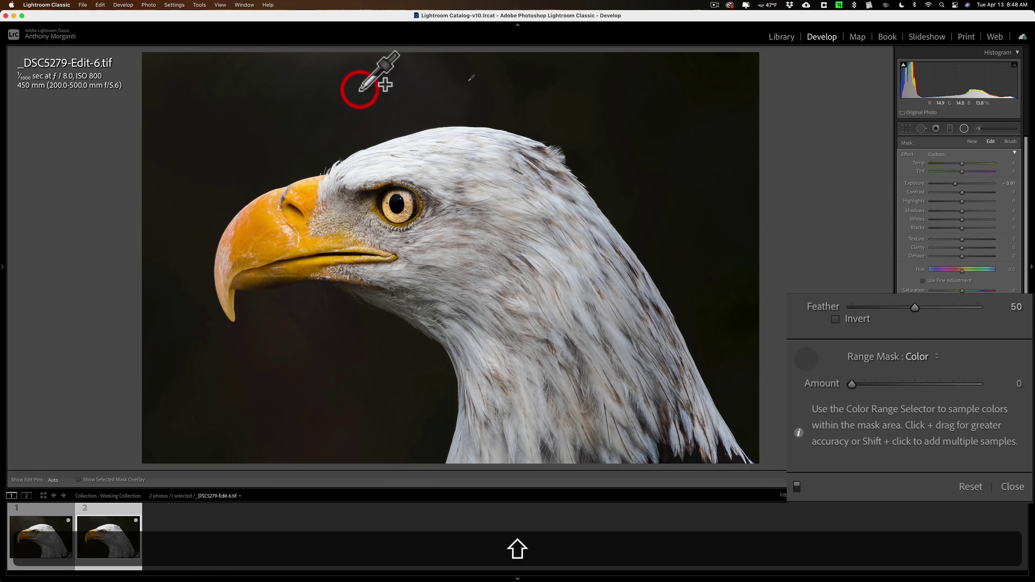
pyautogui.keyDown('shift'); pyautogui.click(310, 345); pyautogui.keyUp('shift')
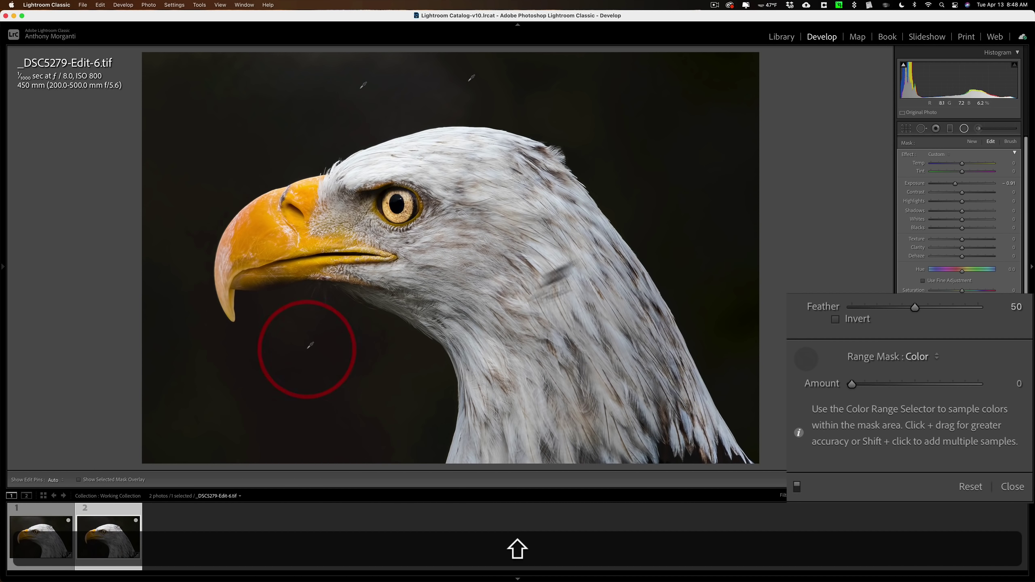
pyautogui.keyDown('shift'); pyautogui.click(663, 158); pyautogui.keyUp('shift')
pyautogui.keyDown('shift'); pyautogui.click(724, 317); pyautogui.keyUp('shift')
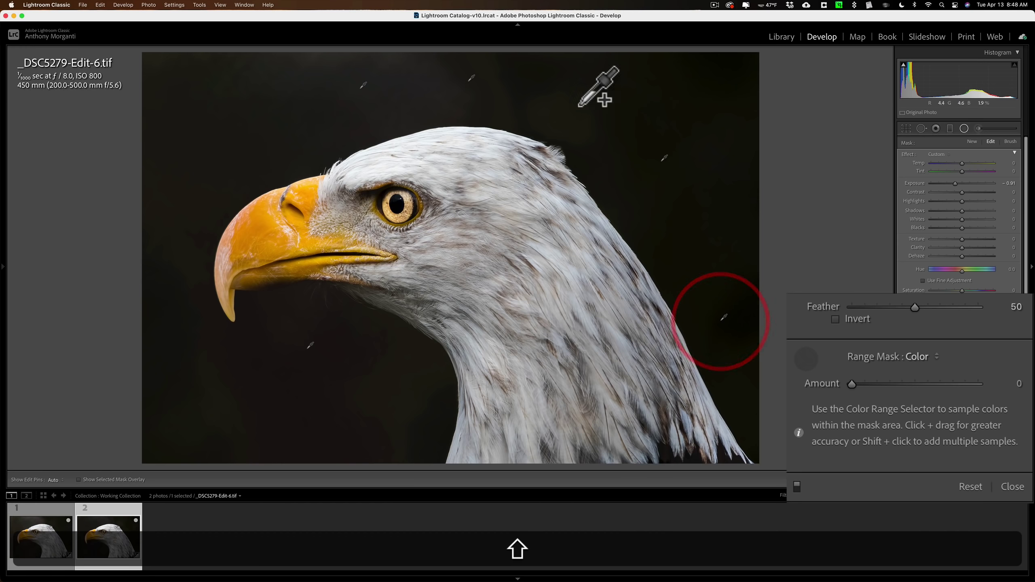
# Add color range samples behind the crown, above the forehead, above the head and below the beak, and finish sampling.
pyautogui.keyDown('shift'); pyautogui.click(562, 107); pyautogui.keyUp('shift')
pyautogui.keyDown('shift'); pyautogui.click(305, 105); pyautogui.keyUp('shift')
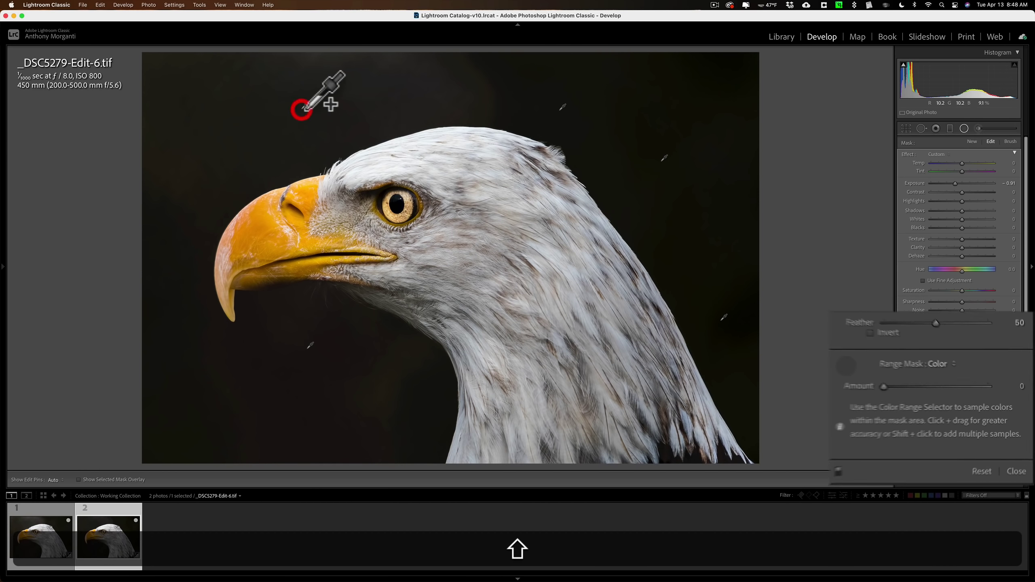
pyautogui.keyDown('shift'); pyautogui.click(434, 88); pyautogui.keyUp('shift')
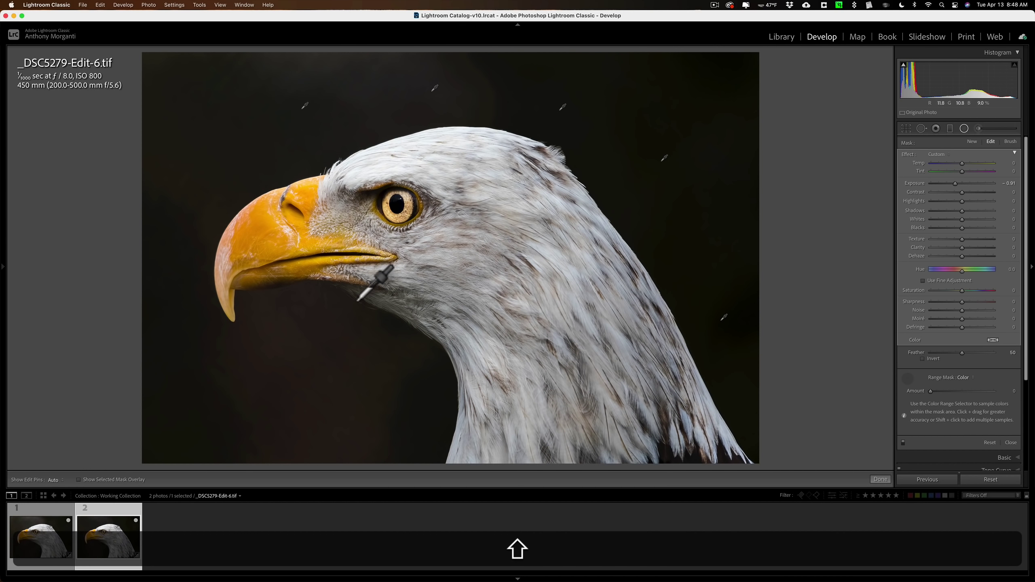
pyautogui.keyDown('shift'); pyautogui.click(312, 356); pyautogui.keyUp('shift')
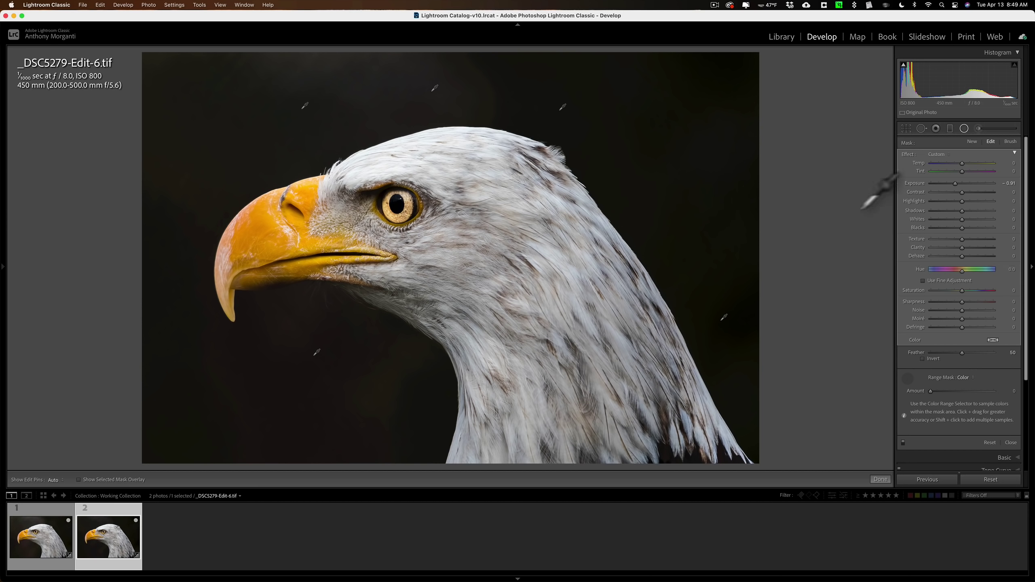
pyautogui.click(906, 378)
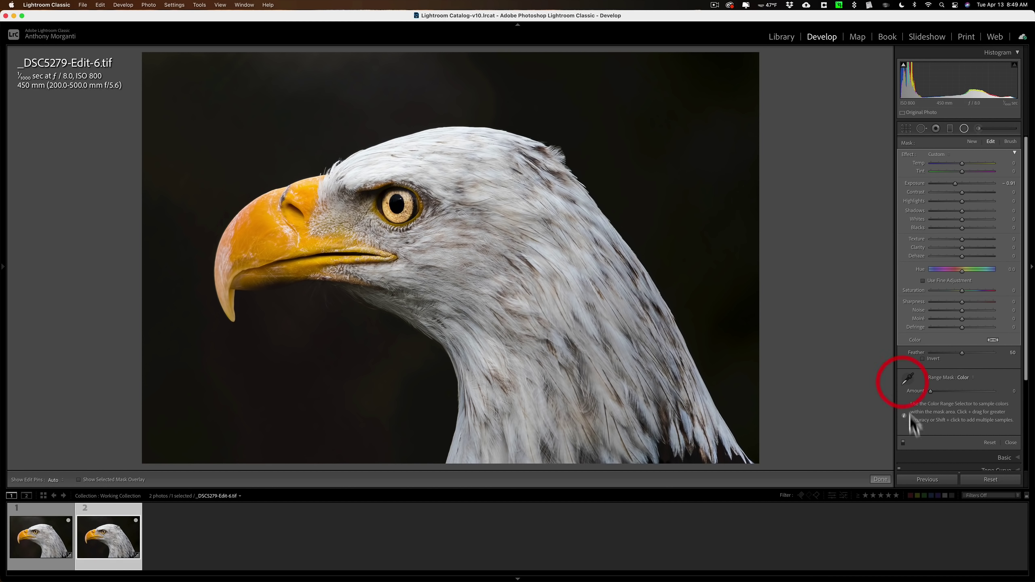
# Switch the radial filter off and on twice to compare the background's brightness.
pyautogui.click(903, 442)
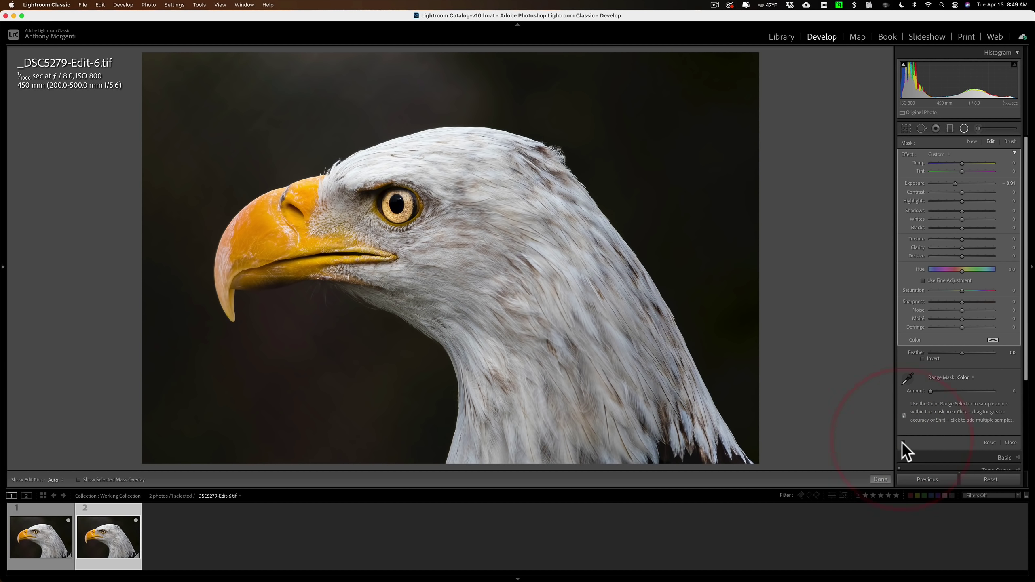
pyautogui.click(903, 441)
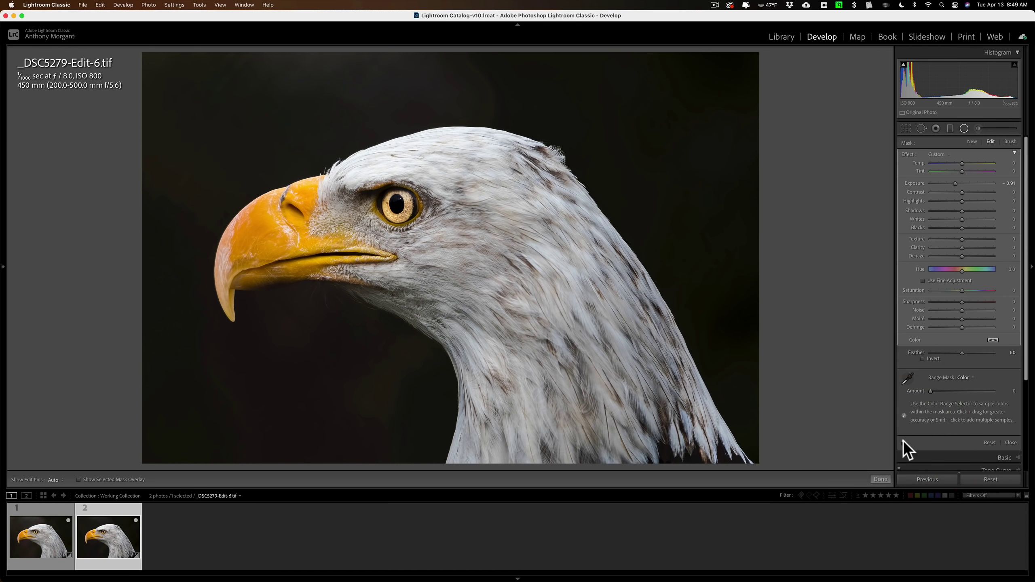
pyautogui.click(902, 442)
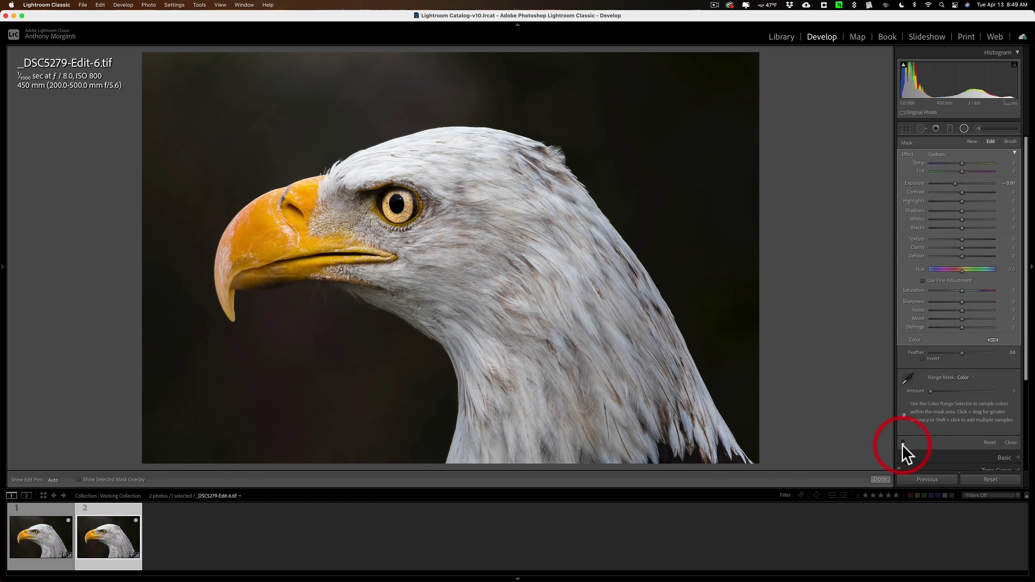
pyautogui.click(902, 440)
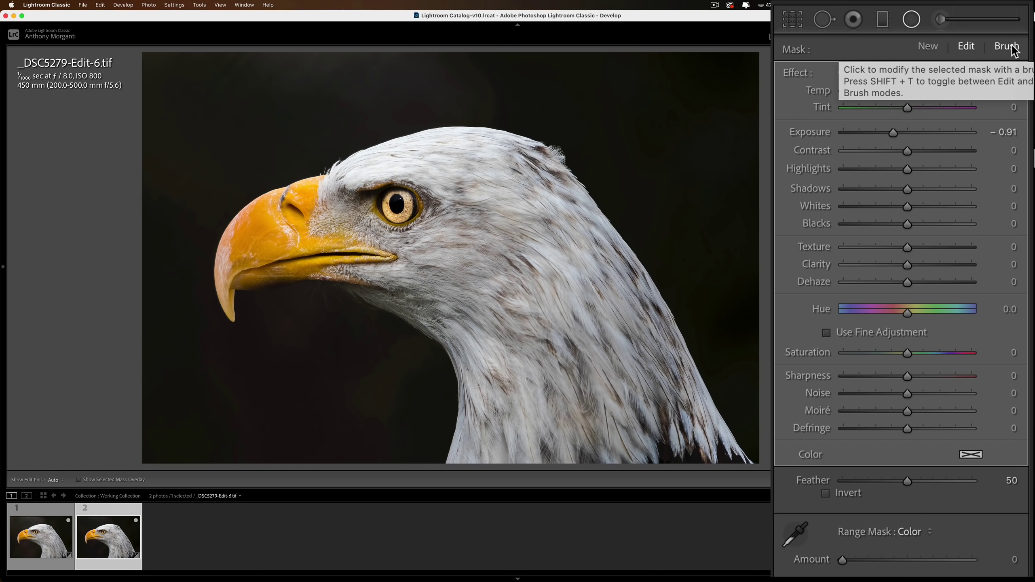
# Switch the radial filter's mask editing to the Erase brush and enlarge the brush to size 14.
pyautogui.click(1012, 47)
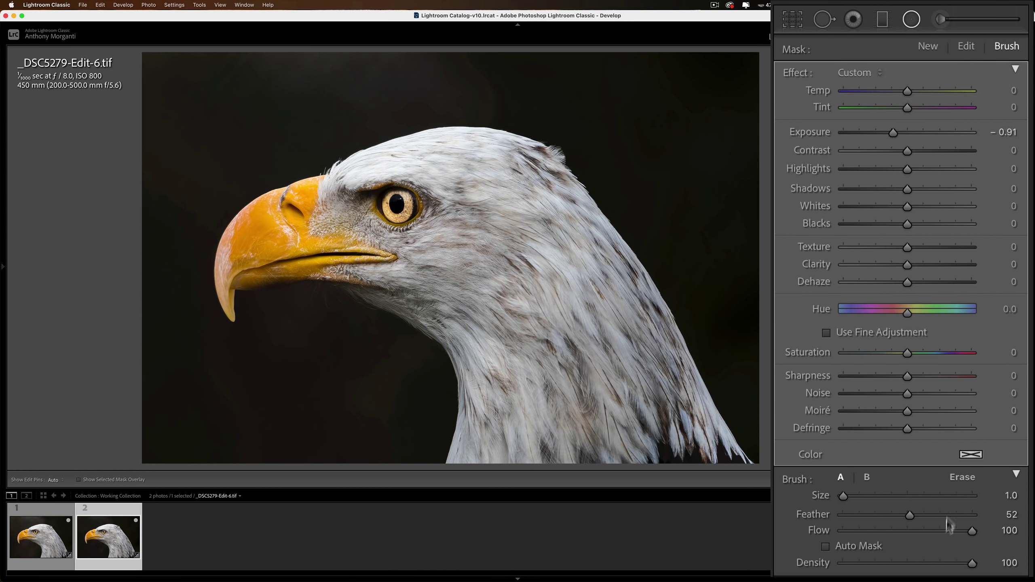
pyautogui.click(960, 479)
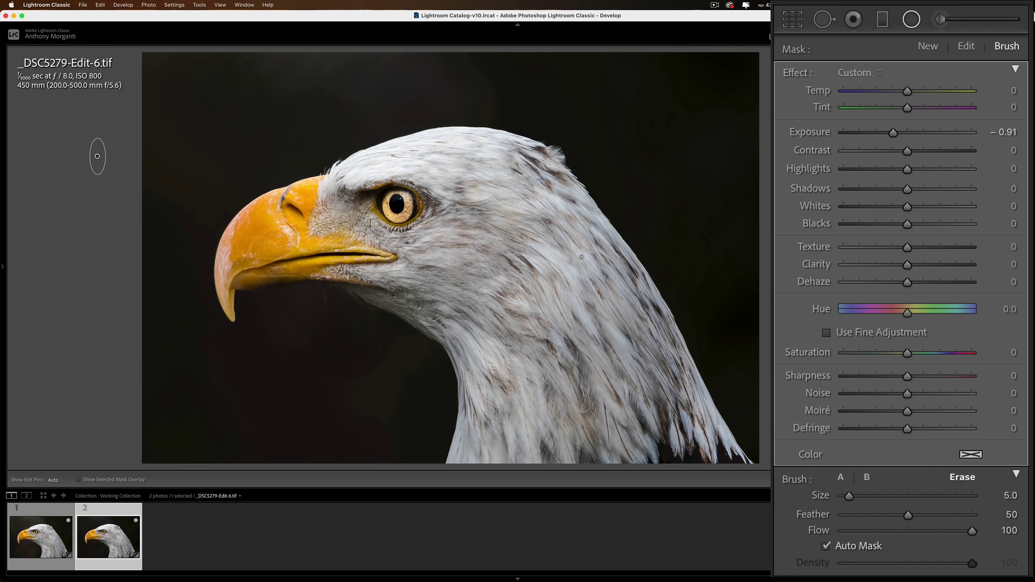
pyautogui.scroll(6, 484, 219)
pyautogui.press('[')
pyautogui.press('[')
pyautogui.press('[')
# Toggle the edit pin display and try the Erase brush with Auto Mask off, restoring Auto Mask.
pyautogui.press('h')
pyautogui.press('h')
pyautogui.press('h')
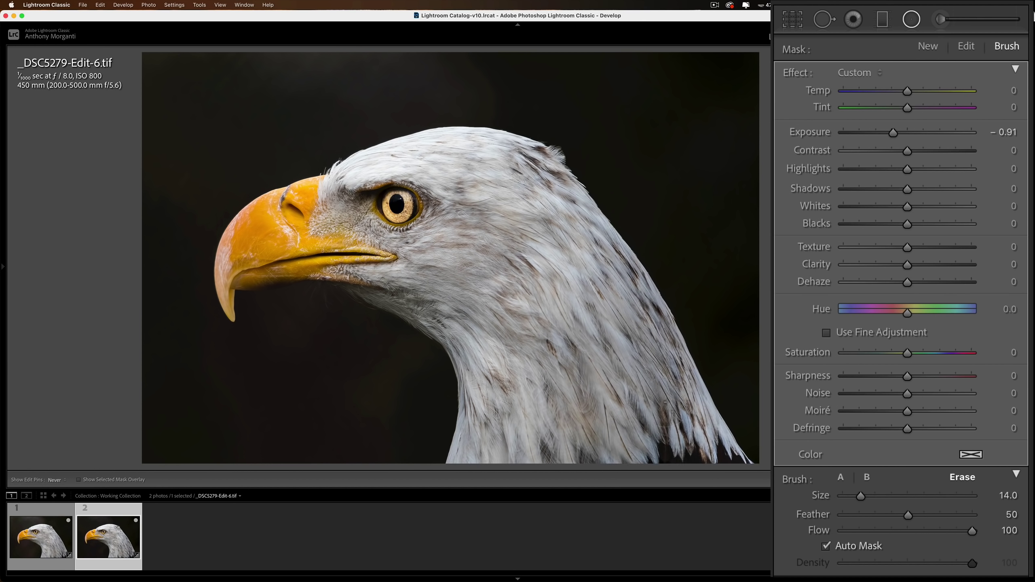
pyautogui.press('h')
pyautogui.press('h')
pyautogui.press('h')
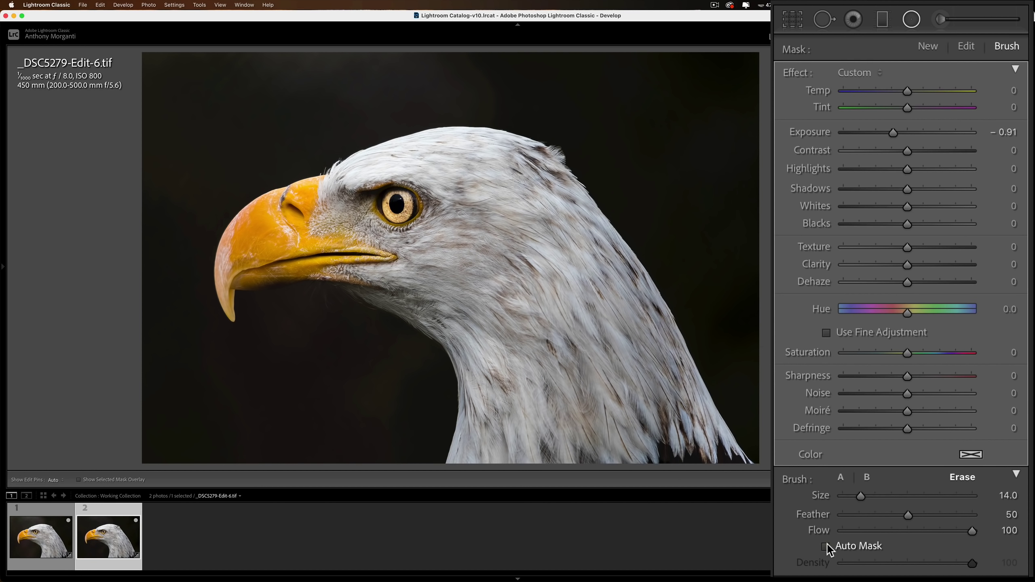
pyautogui.click(826, 547)
pyautogui.press('h')
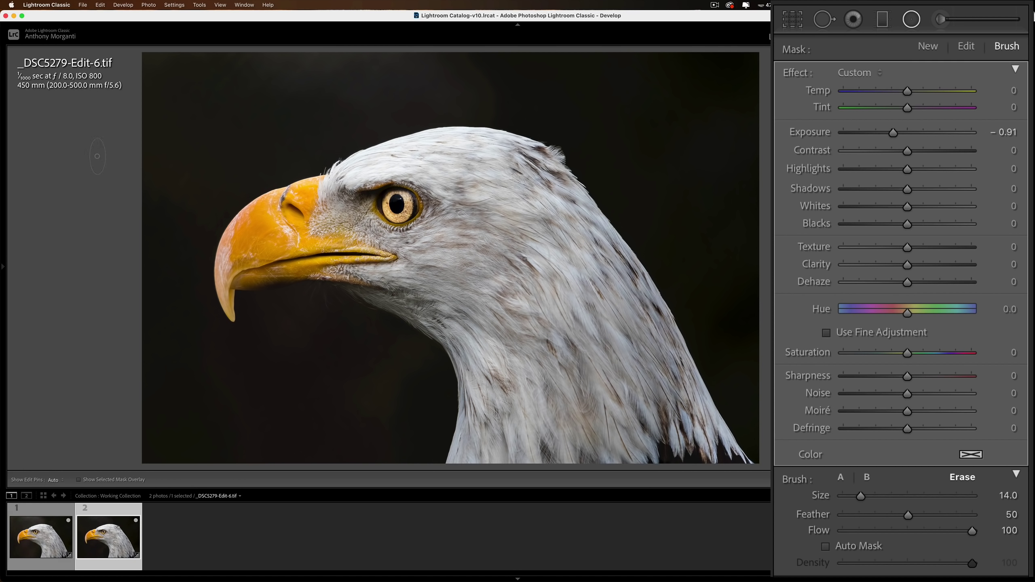
pyautogui.press('h')
pyautogui.click(826, 547)
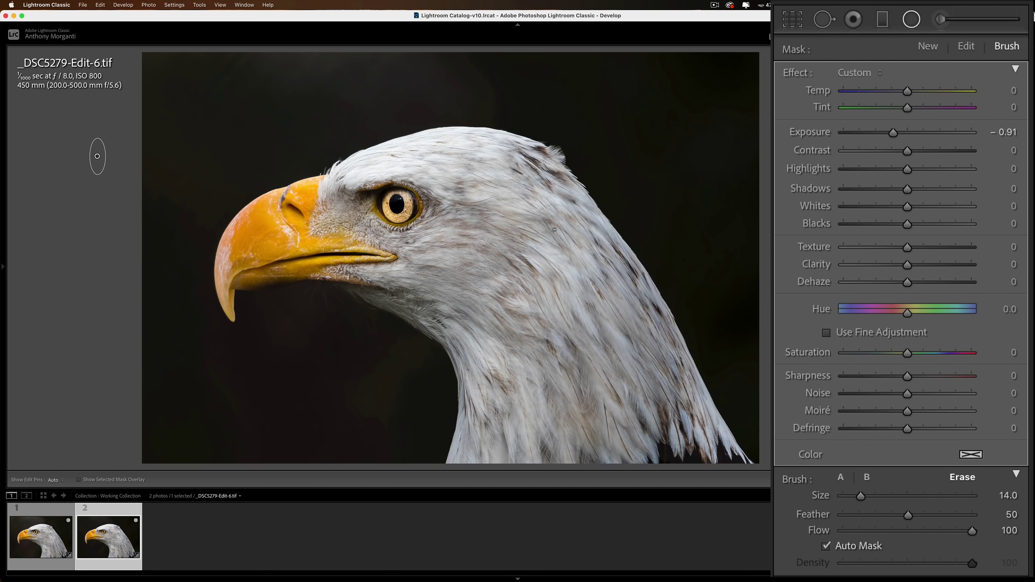
# Set the Erase brush size to 5, hide the edit pin, and erase the mask along the eagle's lower cheek, throat and front neck.
pyautogui.press('[')
pyautogui.press('h')
pyautogui.press('h')
pyautogui.press('h')
pyautogui.press('h')
pyautogui.scroll(-3, 378, 287)
pyautogui.press('h')
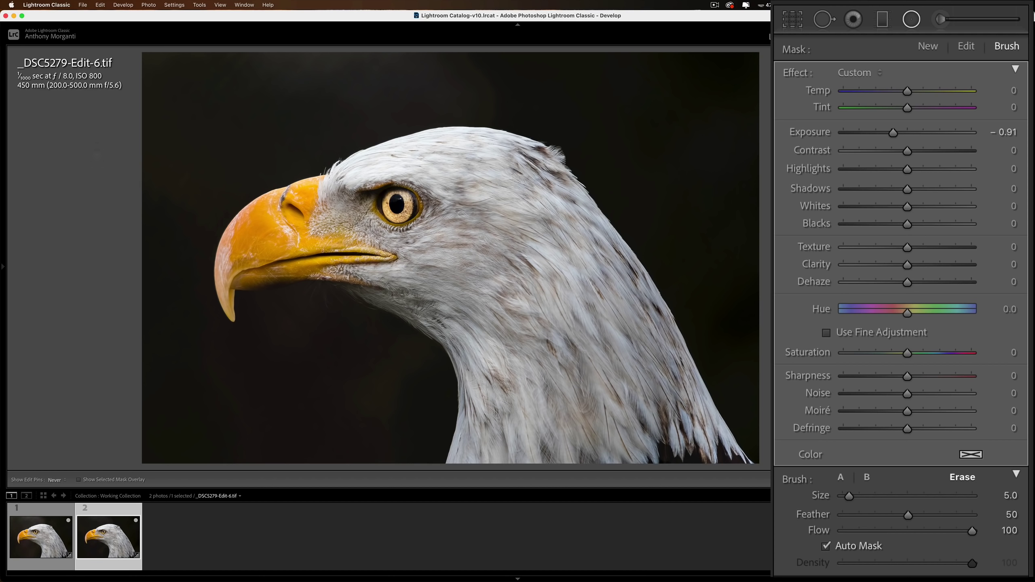
pyautogui.click(440, 312)
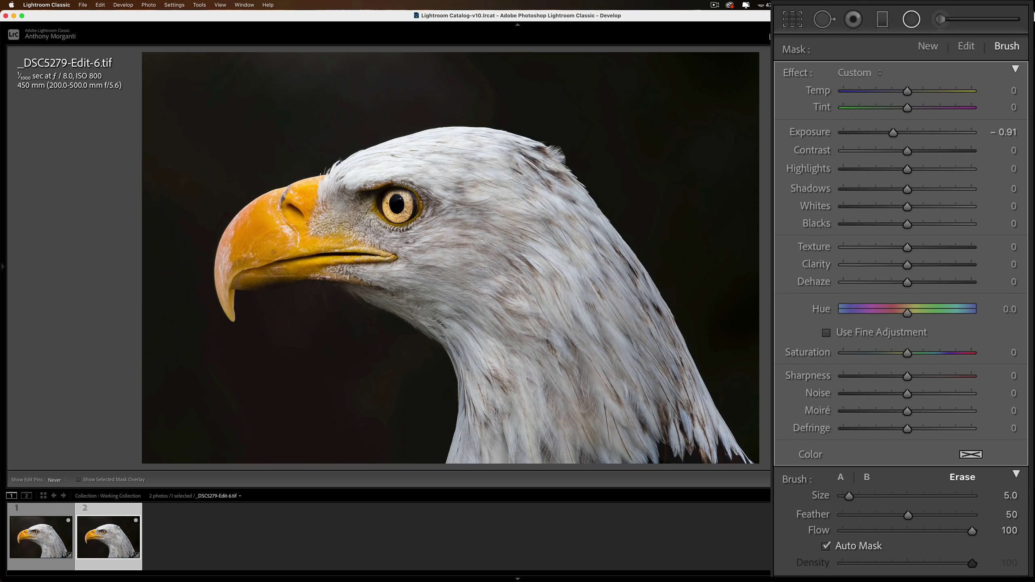
pyautogui.click(383, 277)
pyautogui.click(476, 366)
pyautogui.press('h')
# Switch the radial filter off and on to check the darkening around the erased feathers.
pyautogui.scroll(-3, 904, 436)
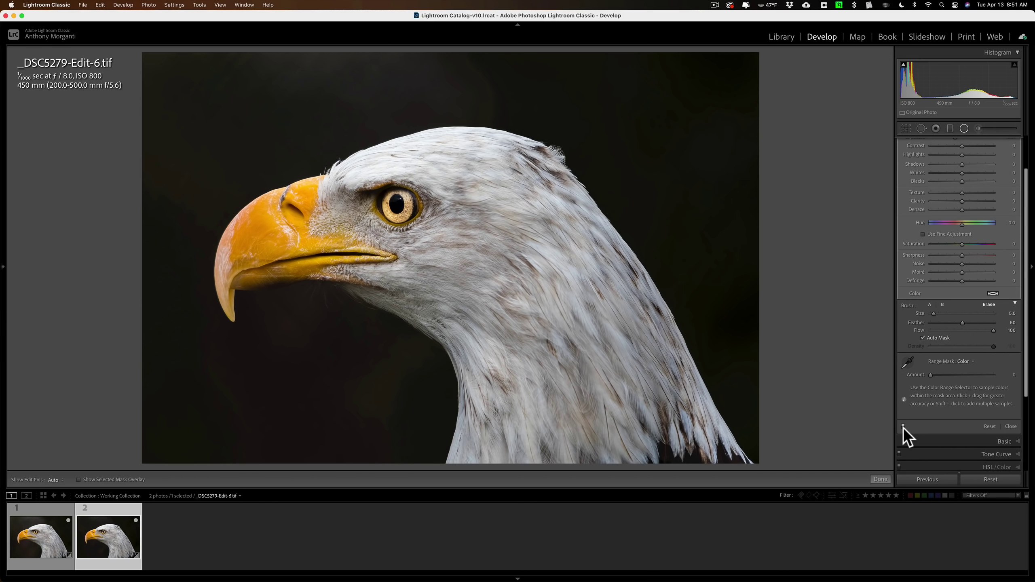
pyautogui.click(903, 426)
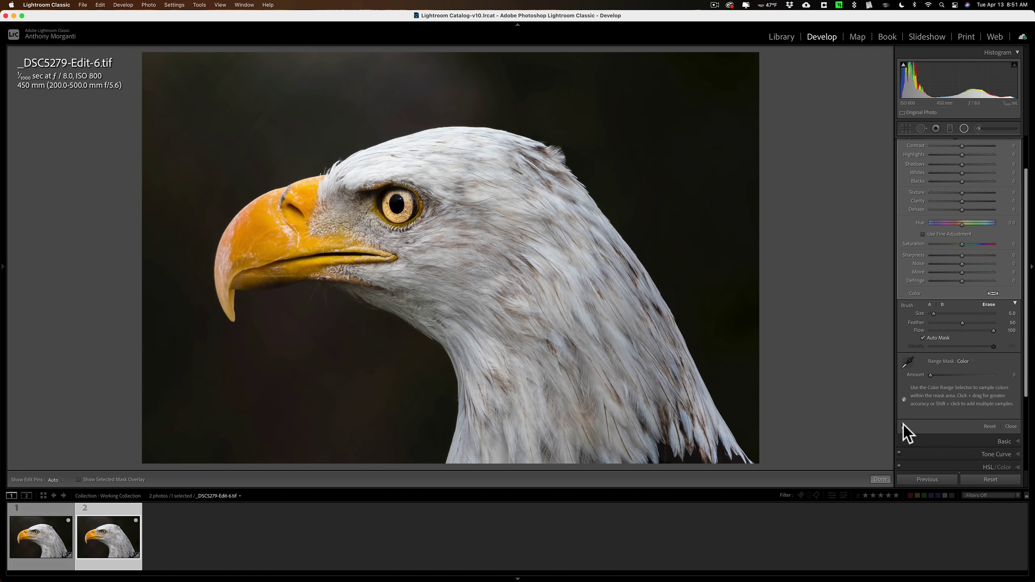
pyautogui.click(902, 425)
pyautogui.click(903, 426)
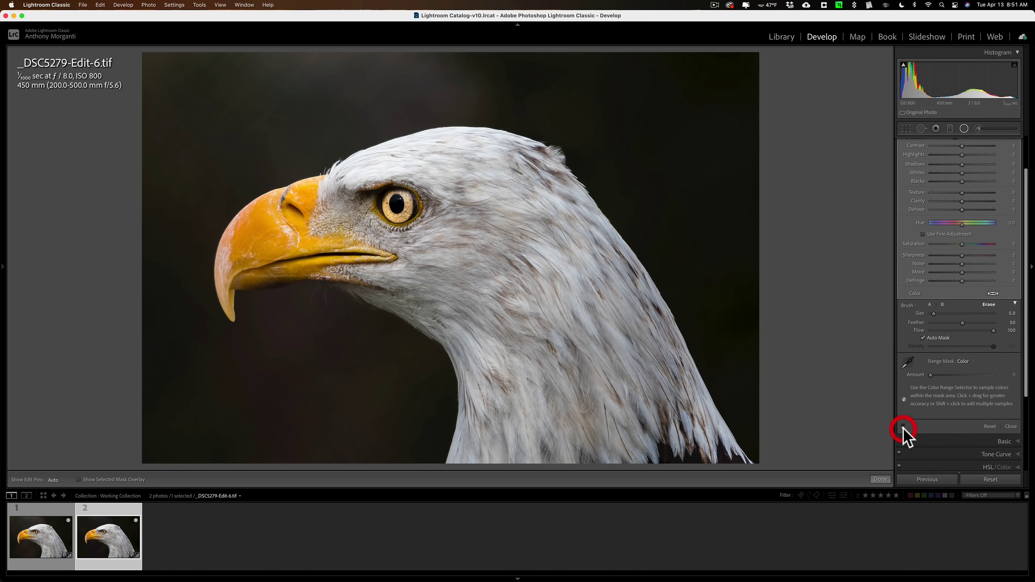
pyautogui.click(903, 427)
# Erase the mask over the feathers at the back of the eagle's crown and turn off the brush's Auto Mask.
pyautogui.press('h')
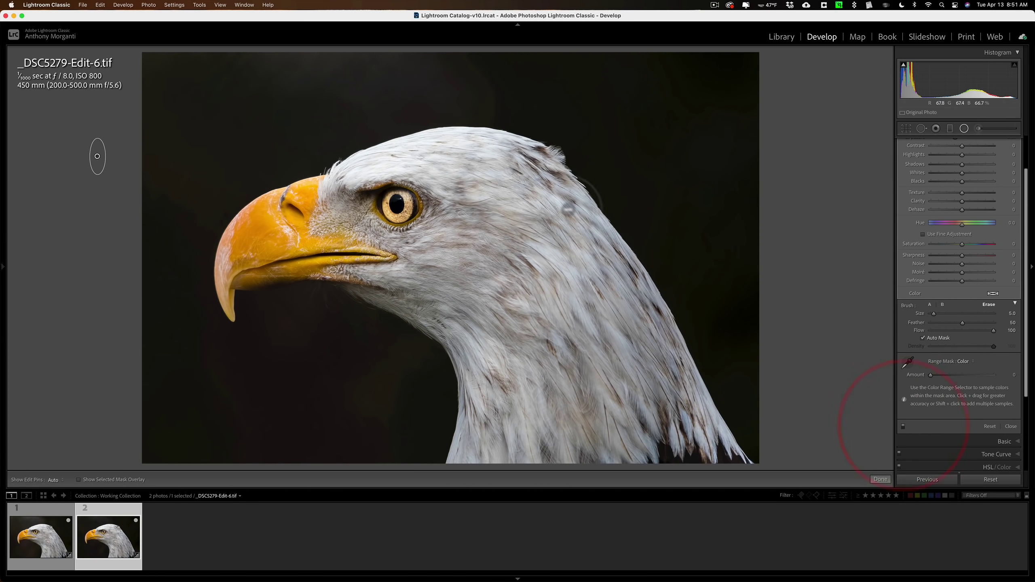
pyautogui.click(531, 163)
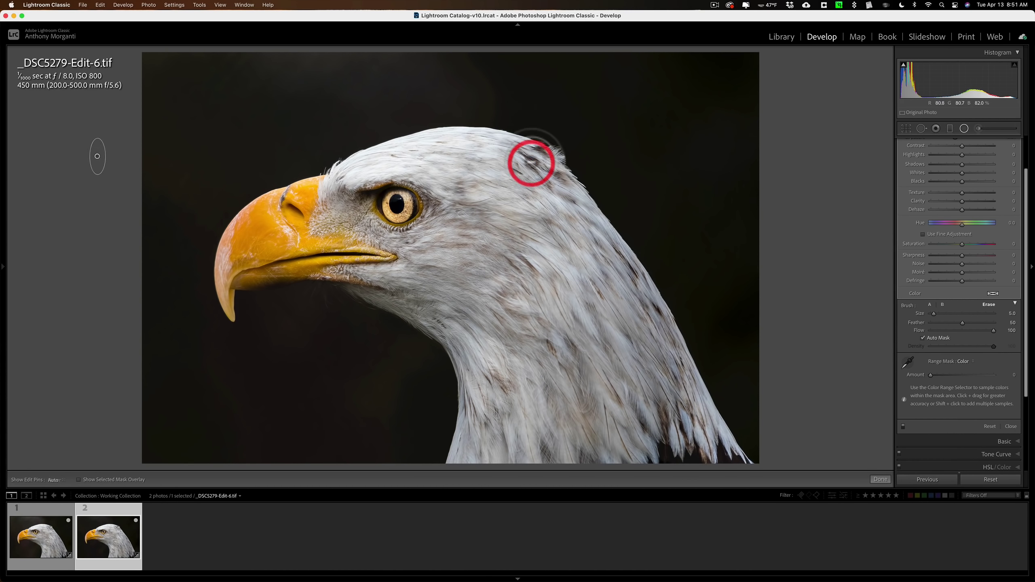
pyautogui.click(537, 163)
pyautogui.press('h')
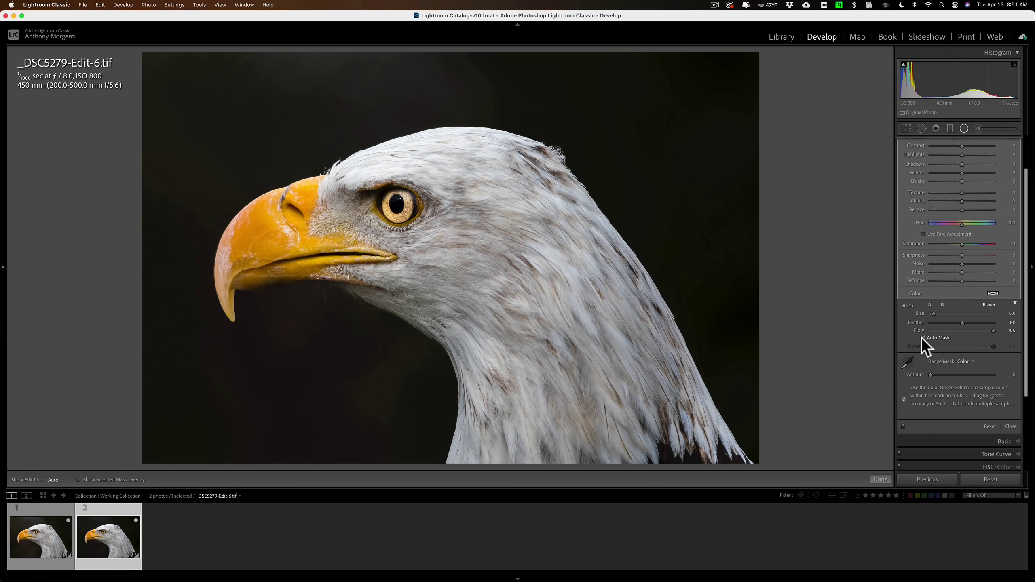
pyautogui.click(923, 338)
pyautogui.press('h')
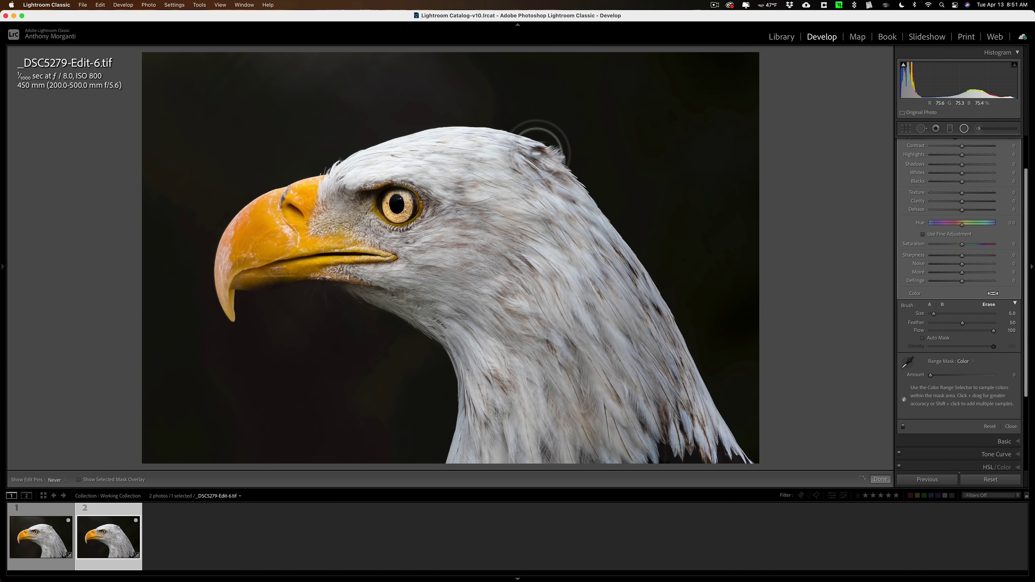
pyautogui.press('h')
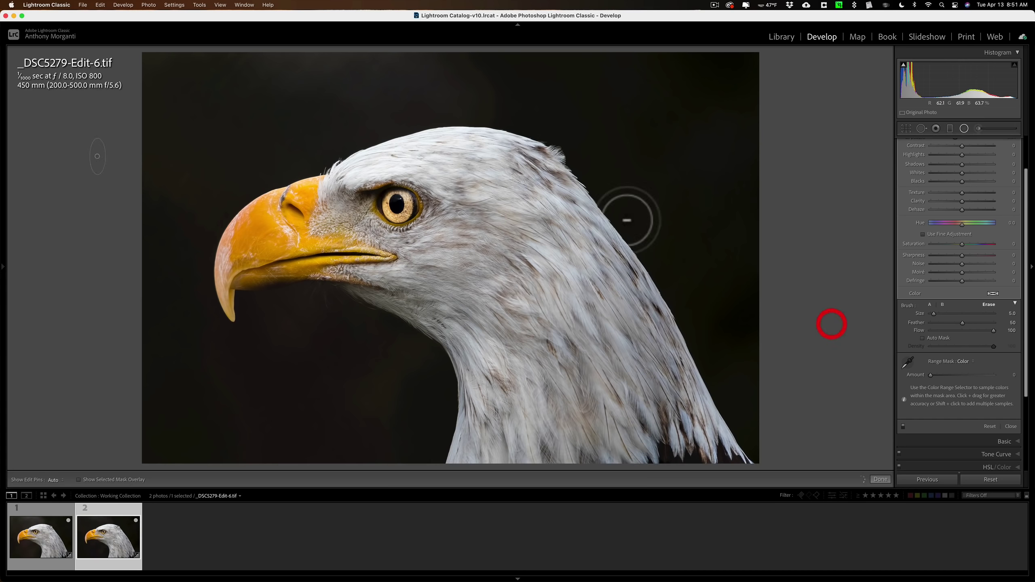
# Compare the photo with the radial filter off and on, and close the Radial Filter tool.
pyautogui.click(903, 427)
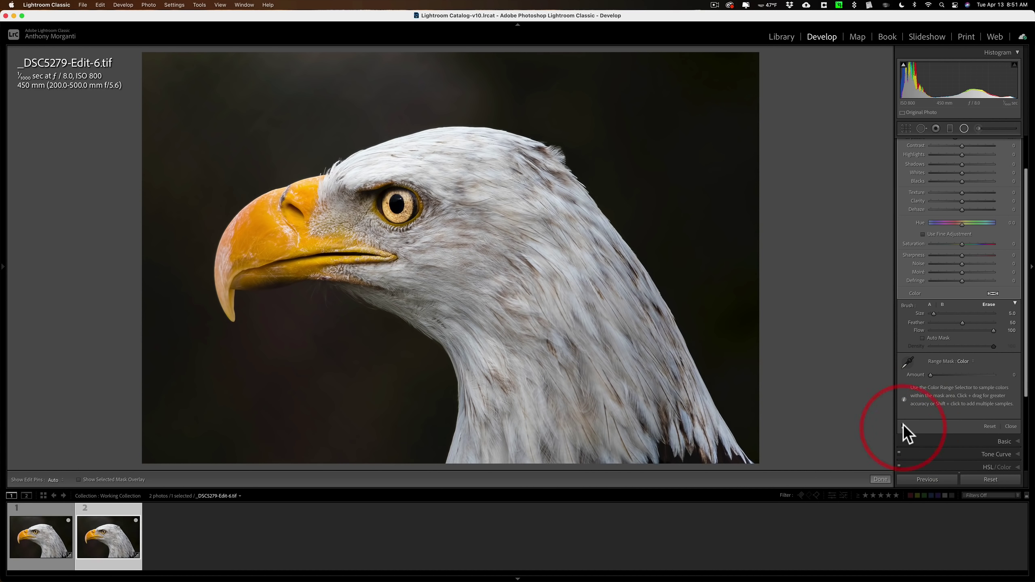
pyautogui.click(902, 425)
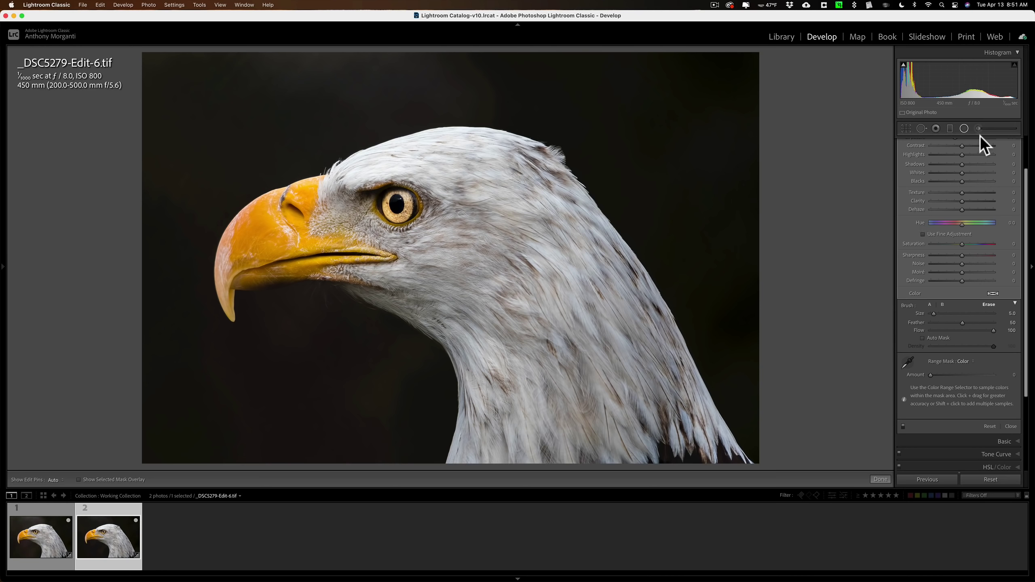
pyautogui.scroll(1, 972, 166)
pyautogui.scroll(3, 972, 166)
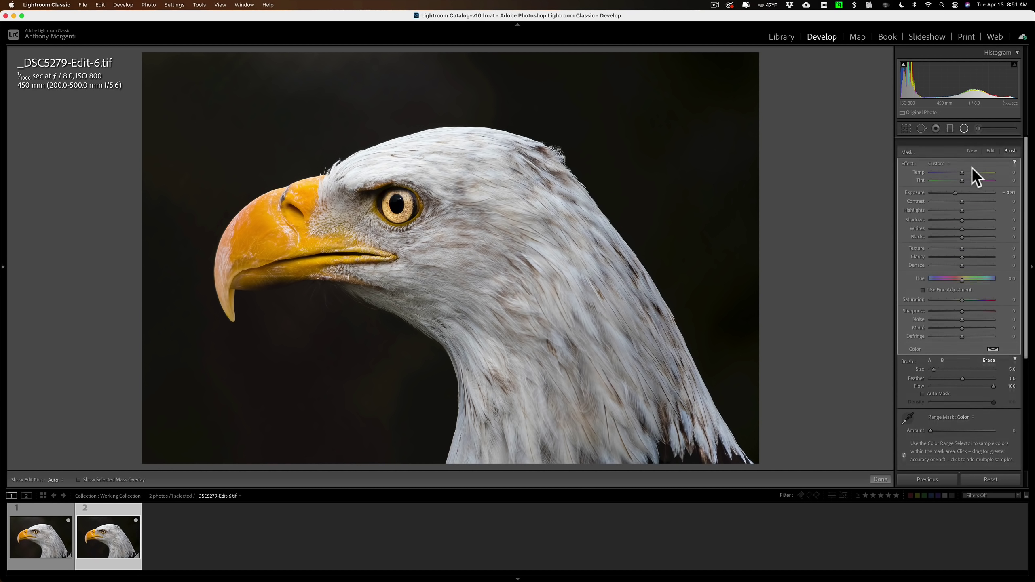
pyautogui.click(965, 129)
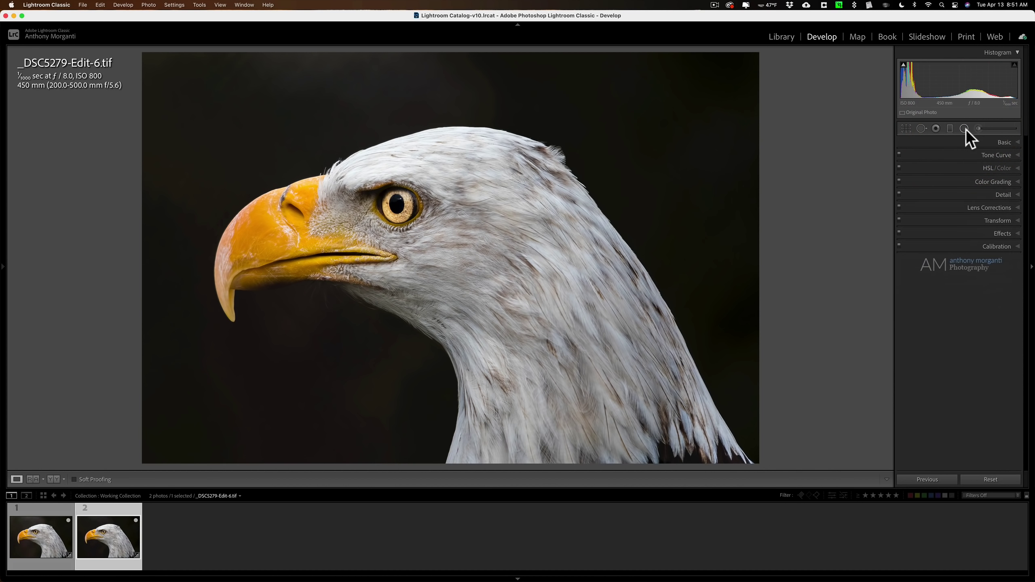
# Try a Post-Crop Vignetting Amount of -54 and reset it to 0.
pyautogui.click(1001, 233)
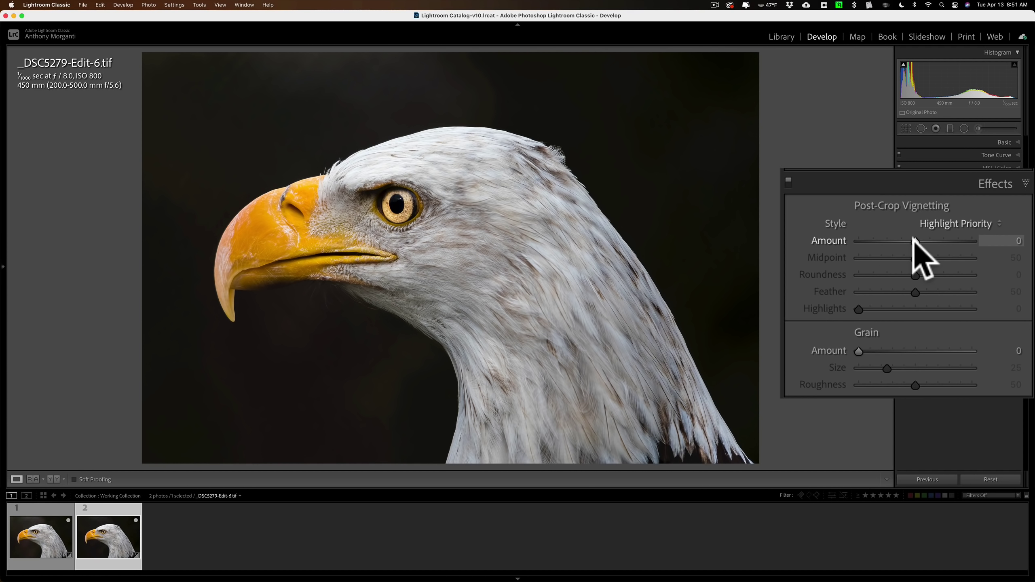
pyautogui.moveTo(916, 239); pyautogui.dragTo(884, 242)
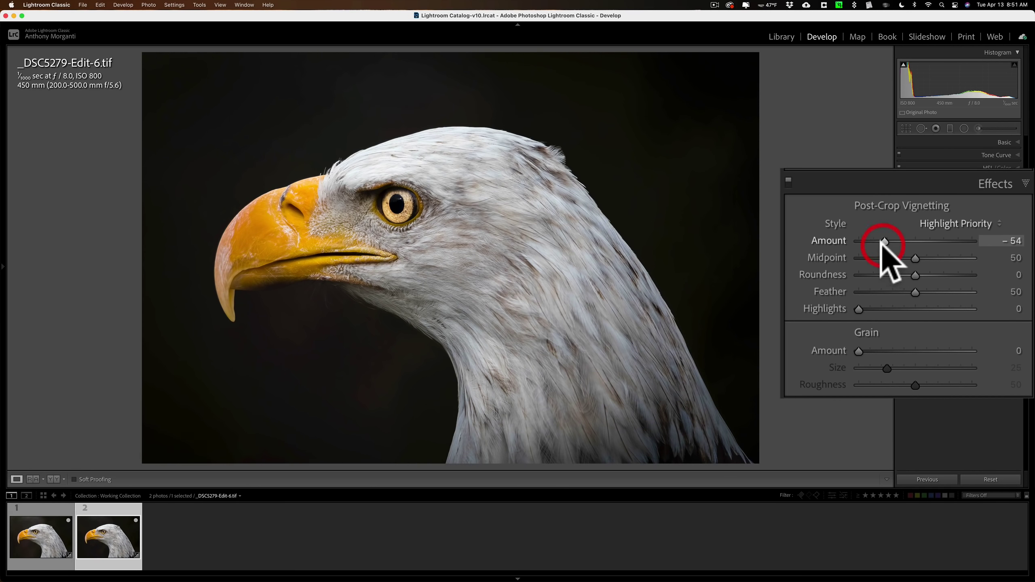
pyautogui.doubleClick(883, 241)
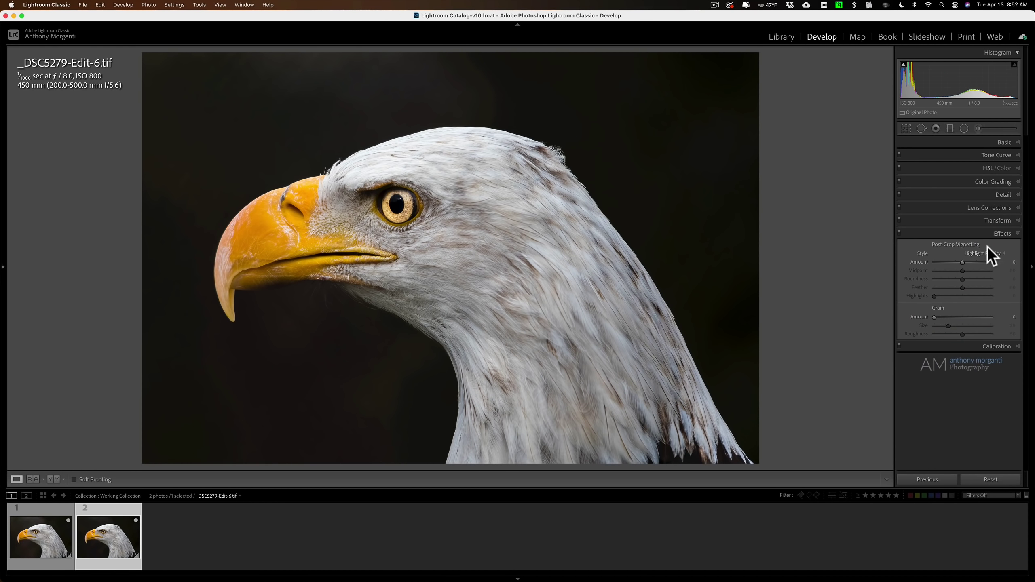
pyautogui.click(1000, 234)
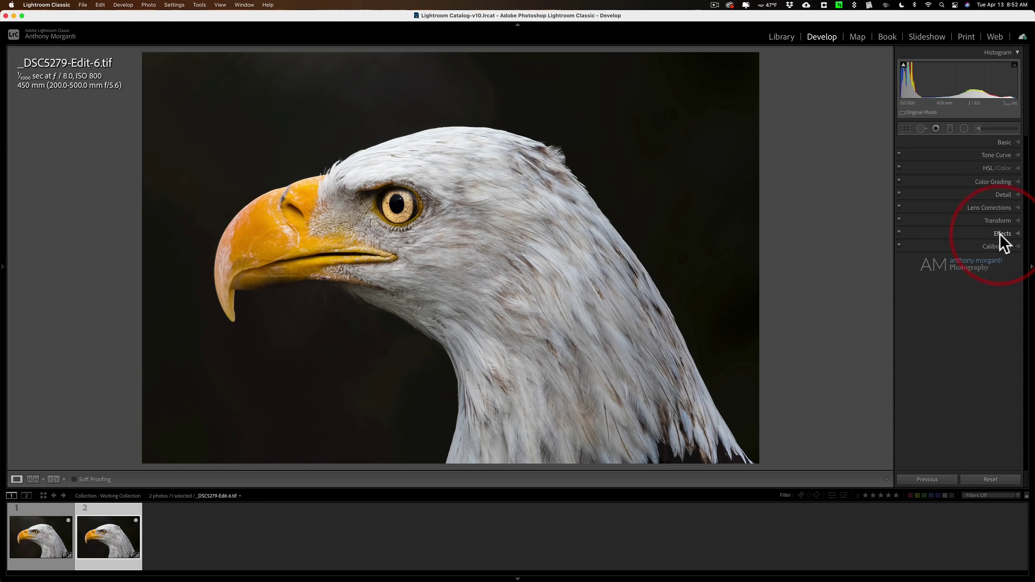